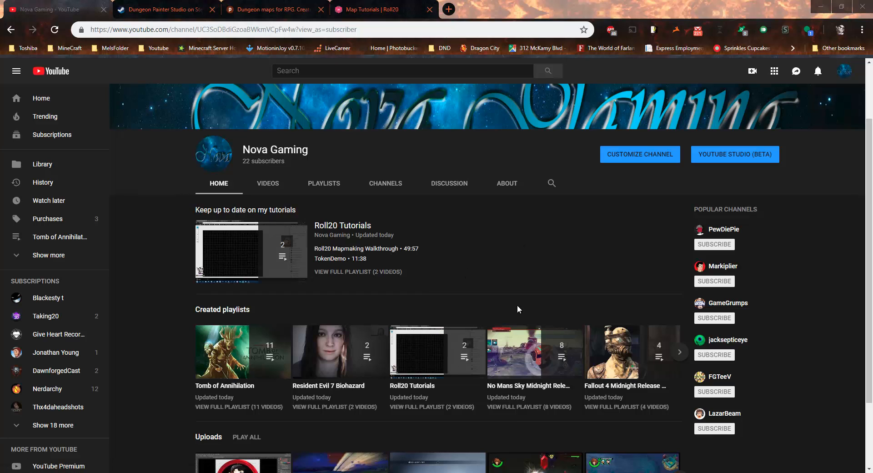
# Step: Switch from the Nova Gaming channel to the Dungeon Painter Studio Steam store tab
pyautogui.click(159, 8)
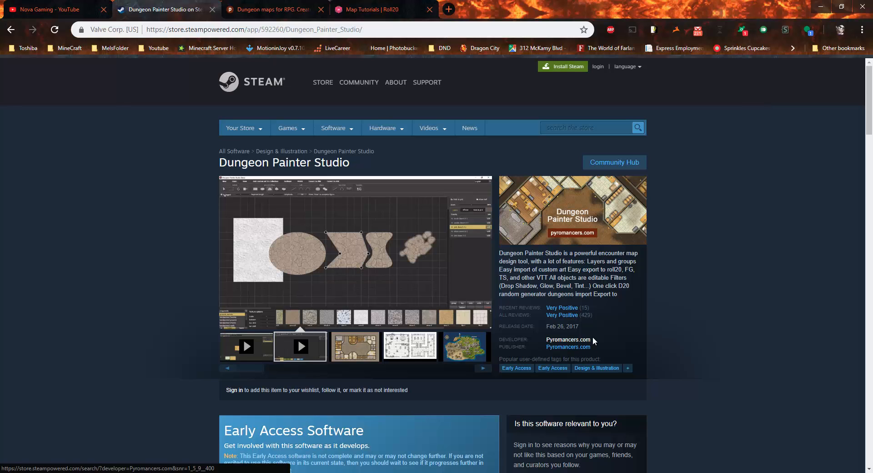
# Step: Switch to the pyromancers.com tab showing the Dungeon Painter Studio page
pyautogui.click(262, 11)
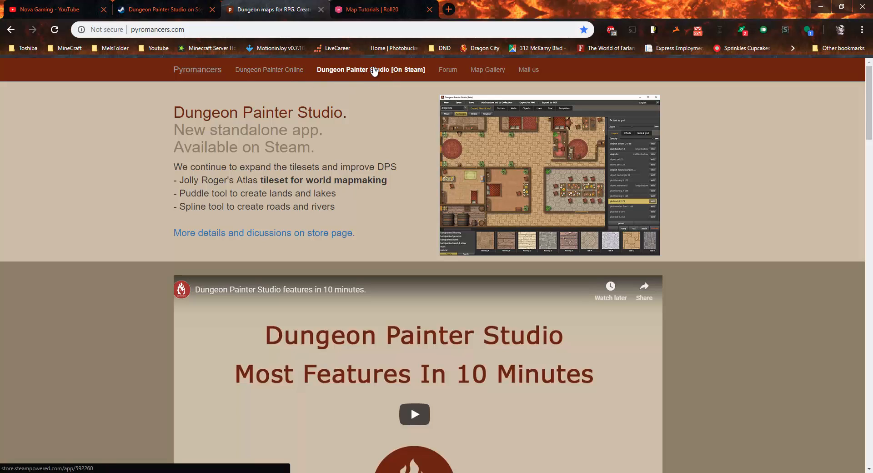
# Step: Open Dungeon Painter Online with Flash allowed, then switch to the Studio desktop app
pyautogui.click(407, 73)
pyautogui.click(276, 70)
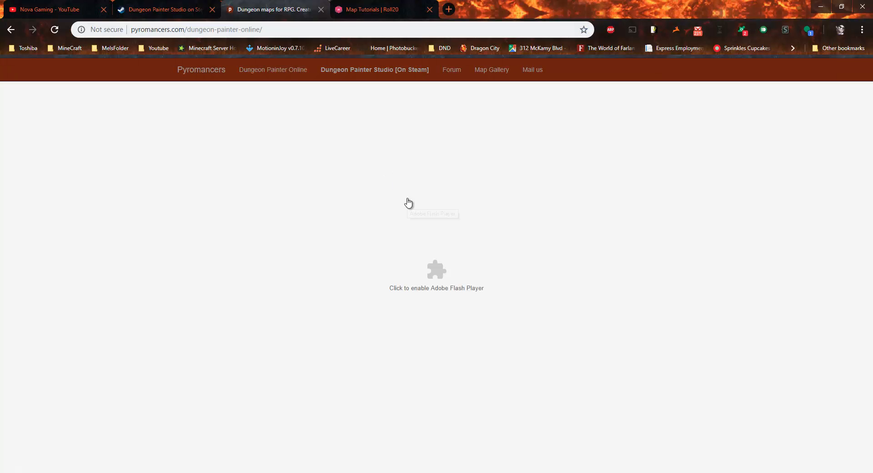
pyautogui.click(507, 286)
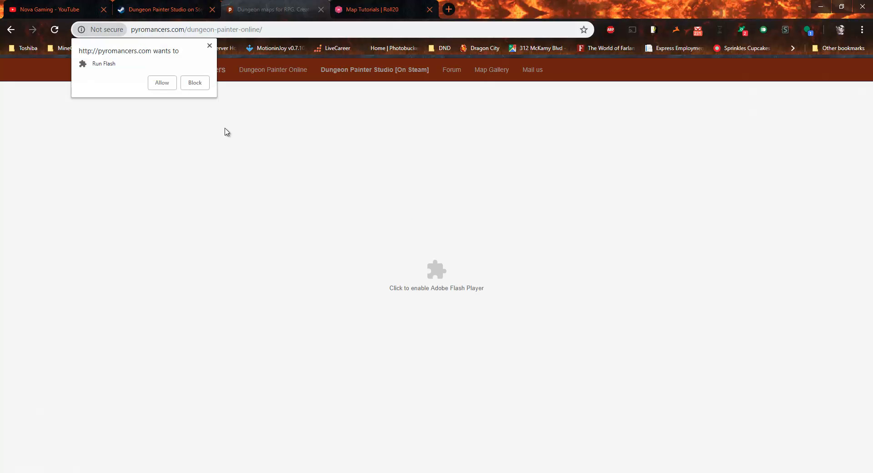
pyautogui.click(171, 86)
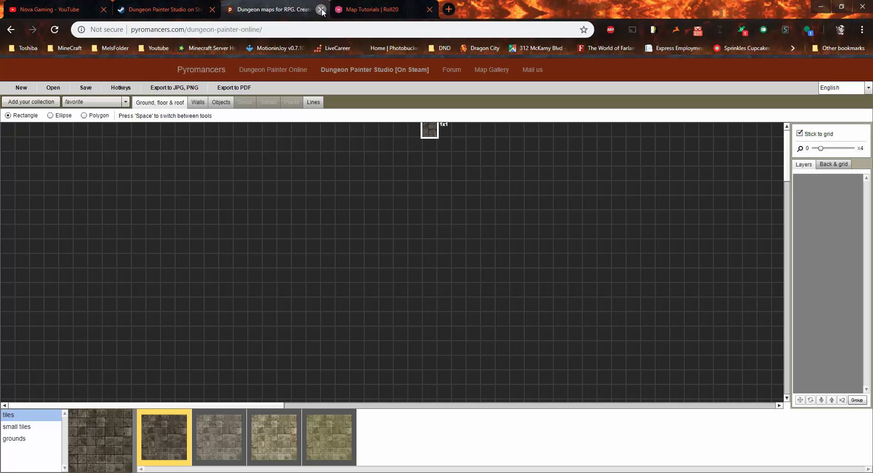
pyautogui.click(405, 472)
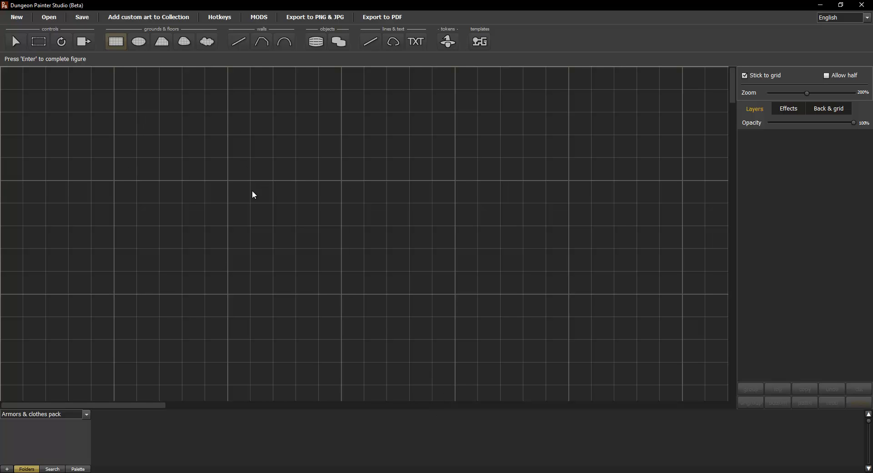
# Step: Choose the Caverns & Mines pack from the bottom-left collection dropdown
pyautogui.scroll(-4, 258, 191)
pyautogui.scroll(3, 259, 183)
pyautogui.scroll(-3, 260, 182)
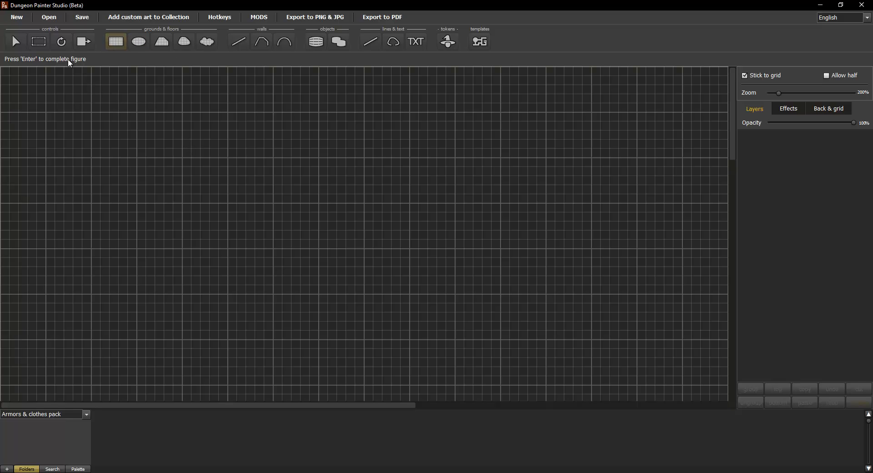
pyautogui.click(87, 414)
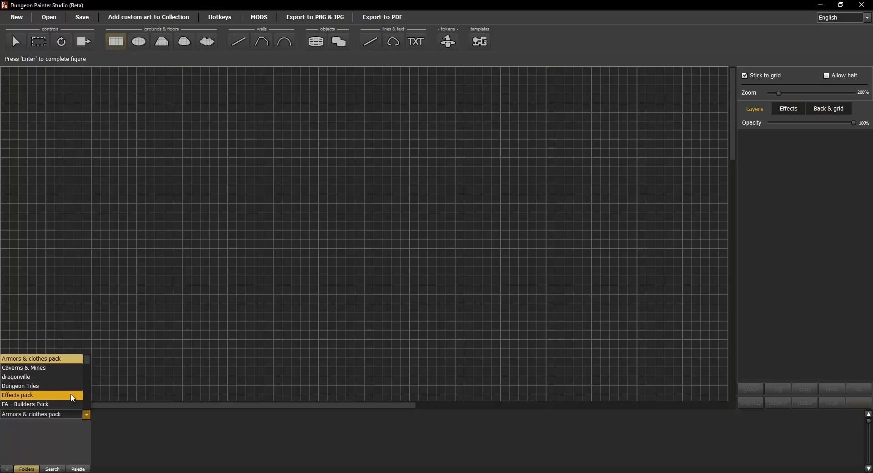
pyautogui.scroll(-1, 86, 360)
pyautogui.moveTo(86, 360)
pyautogui.mouseDown()
pyautogui.moveTo(82, 404)
pyautogui.moveTo(84, 358)
pyautogui.mouseUp()
pyautogui.scroll(-1, 88, 371)
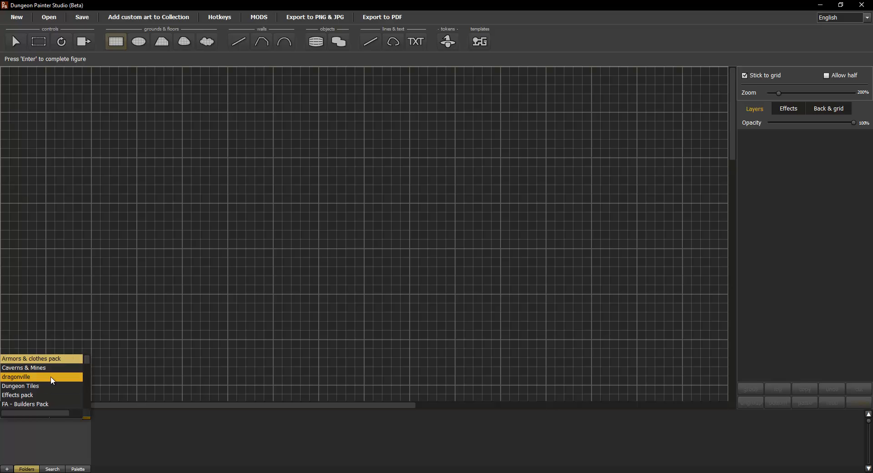
pyautogui.click(68, 368)
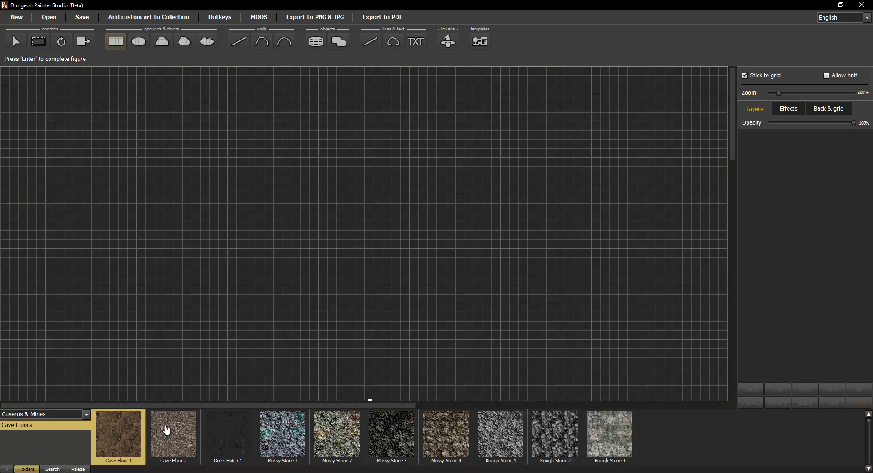
# Step: Lay a 25x25 Cave Floor 2 area from the map's top-left corner
pyautogui.click(185, 439)
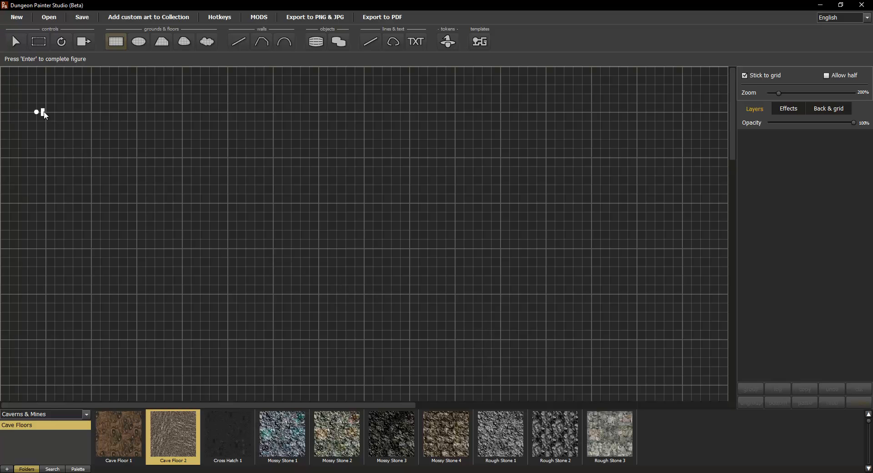
pyautogui.moveTo(4, 69); pyautogui.dragTo(229, 296)
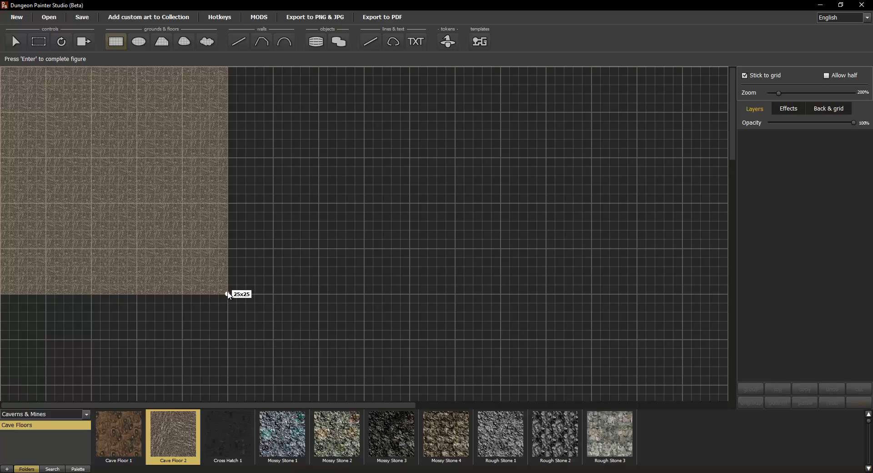
pyautogui.moveTo(229, 295); pyautogui.dragTo(228, 295)
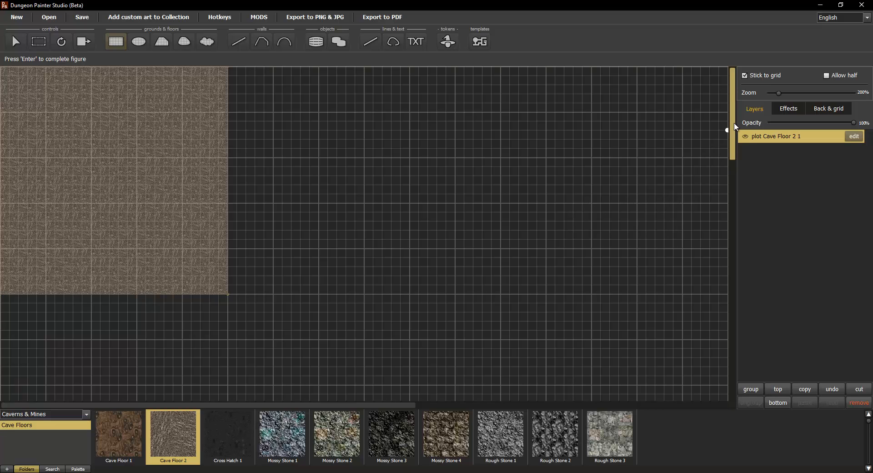
# Step: Pan the view back over the floor and select the straight wall tool
pyautogui.scroll(-1, 736, 137)
pyautogui.moveTo(735, 135); pyautogui.dragTo(736, 113)
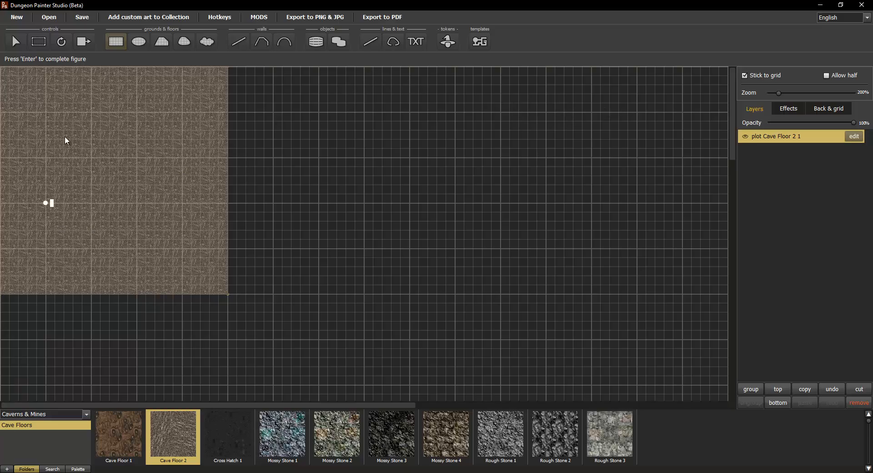
pyautogui.scroll(6, 92, 155)
pyautogui.moveTo(93, 160); pyautogui.dragTo(551, 191)
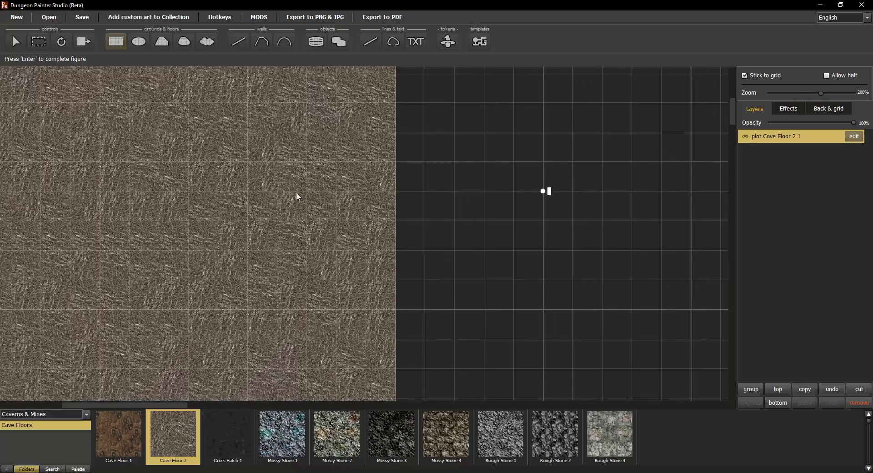
pyautogui.moveTo(211, 186); pyautogui.dragTo(643, 146)
pyautogui.moveTo(301, 179); pyautogui.dragTo(441, 163)
pyautogui.scroll(-1, 441, 163)
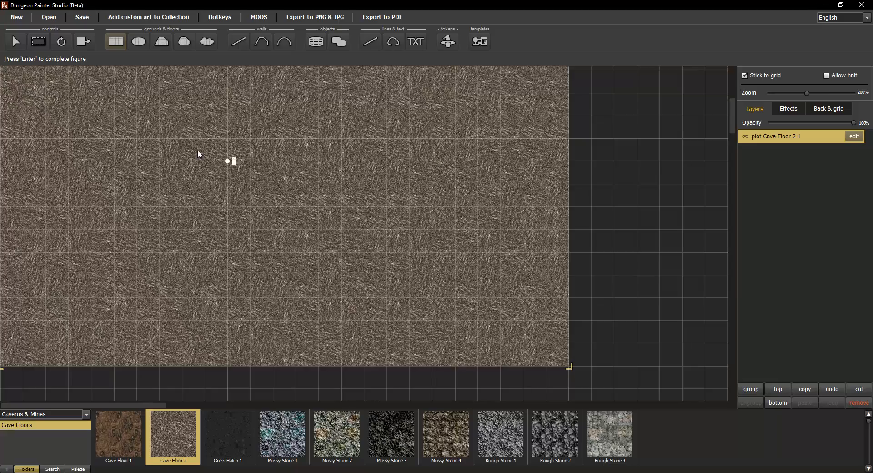
pyautogui.moveTo(198, 154); pyautogui.dragTo(367, 385)
pyautogui.moveTo(297, 158); pyautogui.dragTo(494, 304)
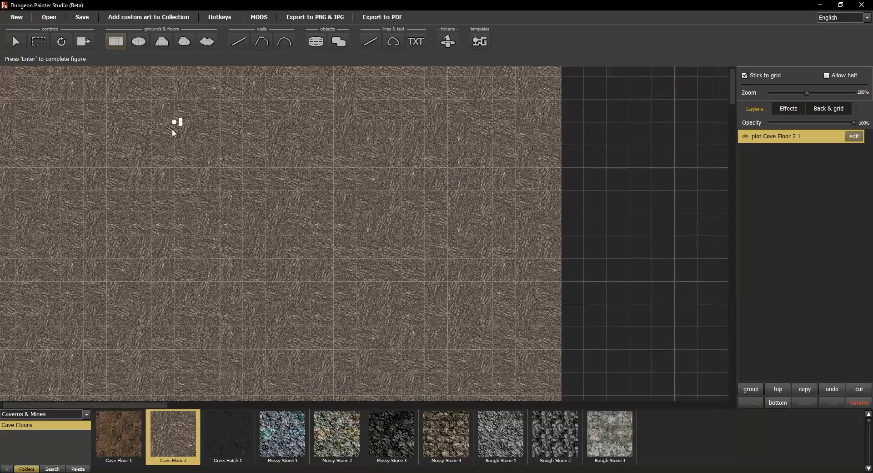
pyautogui.moveTo(174, 128); pyautogui.dragTo(374, 208)
pyautogui.click(239, 47)
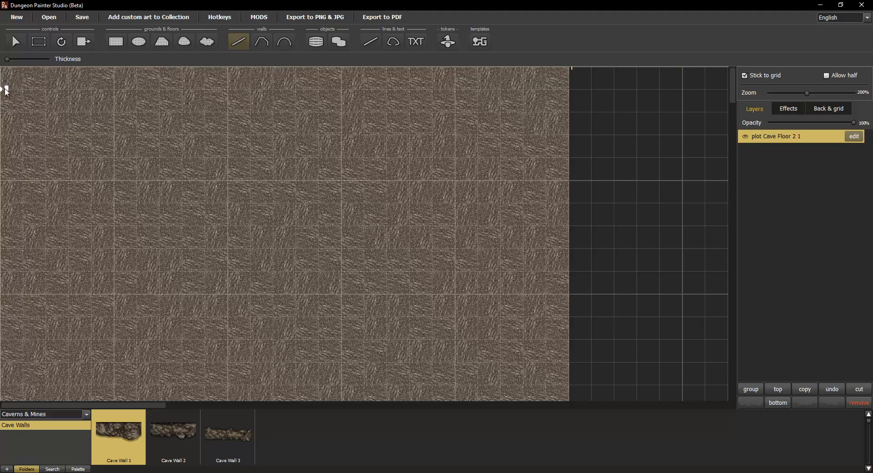
# Step: Line the floor's edges with Cave Wall 1 walls and pick the Cave Wall 2 texture
pyautogui.moveTo(6, 91)
pyautogui.mouseDown()
pyautogui.moveTo(564, 89)
pyautogui.moveTo(567, 185)
pyautogui.moveTo(291, 243)
pyautogui.moveTo(231, 295)
pyautogui.moveTo(5, 301)
pyautogui.moveTo(5, 85)
pyautogui.mouseUp()
pyautogui.scroll(-3, 567, 185)
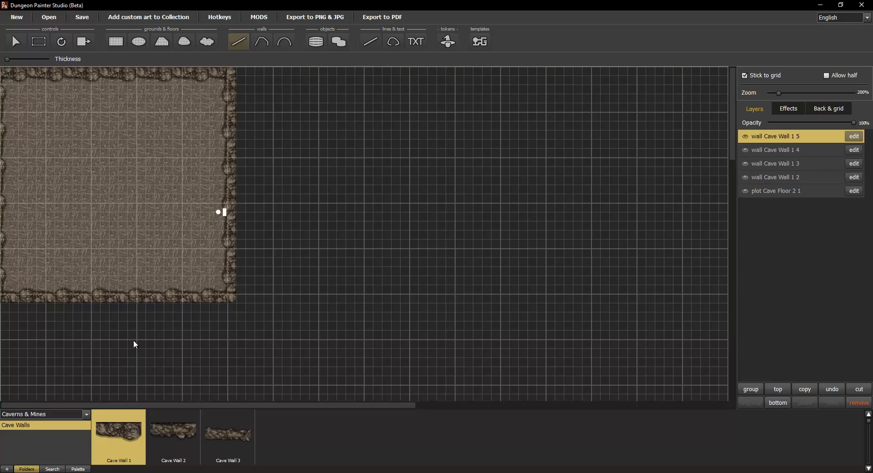
pyautogui.click(181, 428)
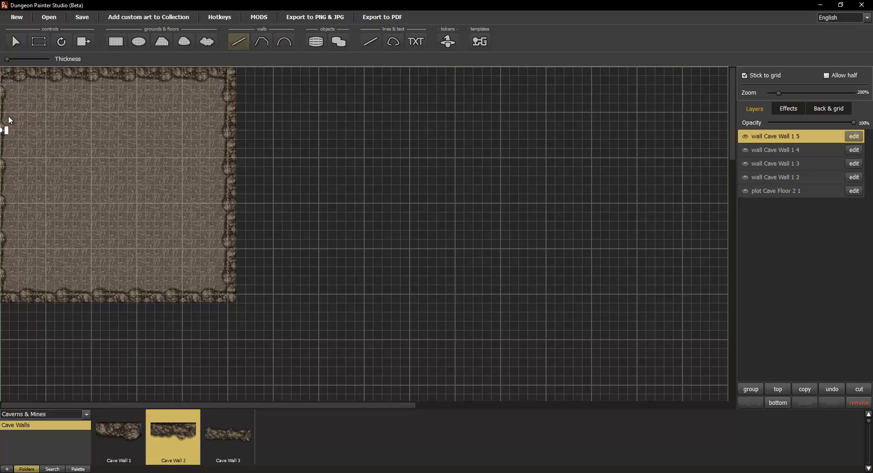
# Step: Draw a long horizontal Cave Wall 2 inner wall near the top of the room
pyautogui.moveTo(2, 109); pyautogui.dragTo(87, 112)
pyautogui.hotkey('ctrl', 'z')
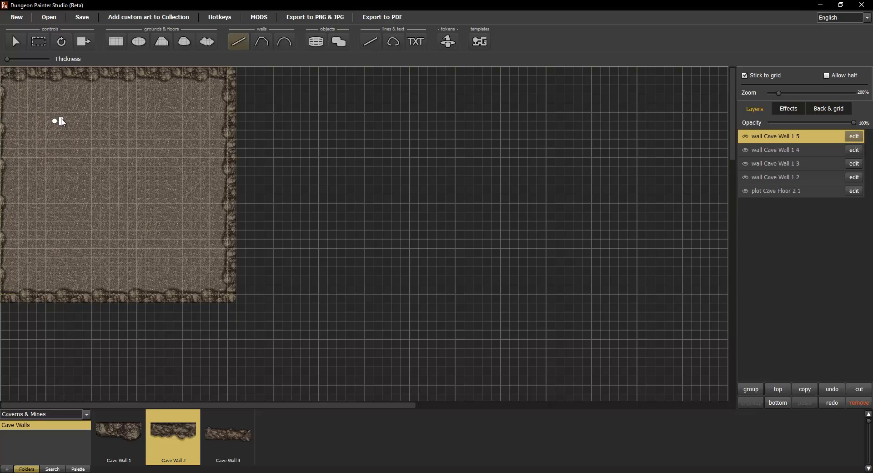
pyautogui.moveTo(132, 114); pyautogui.dragTo(7, 120)
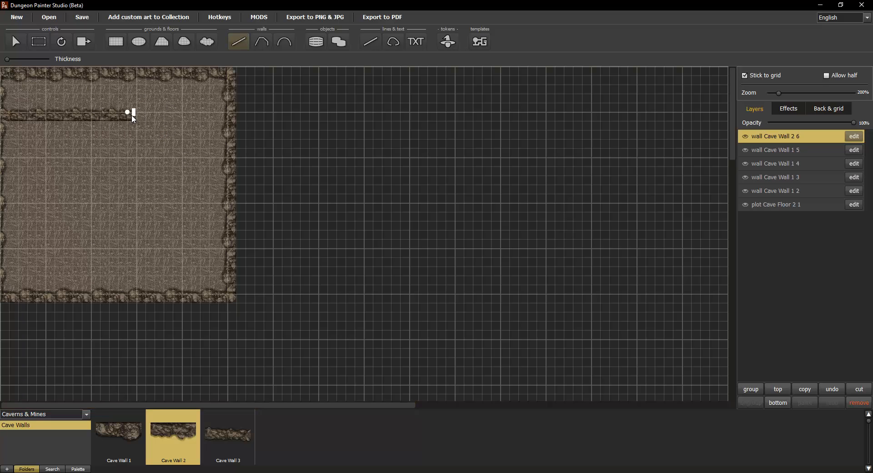
pyautogui.moveTo(137, 115); pyautogui.dragTo(170, 152)
pyautogui.hotkey('ctrl', 'z')
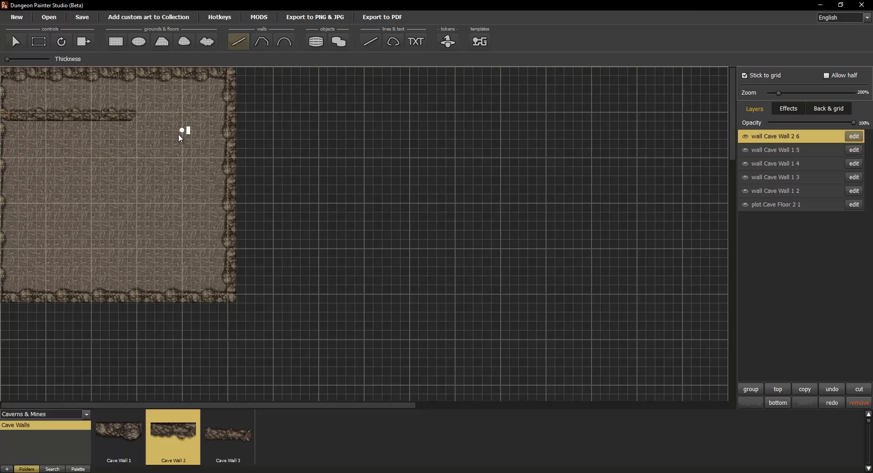
pyautogui.hotkey('ctrl', 'z')
pyautogui.moveTo(182, 116); pyautogui.dragTo(7, 113)
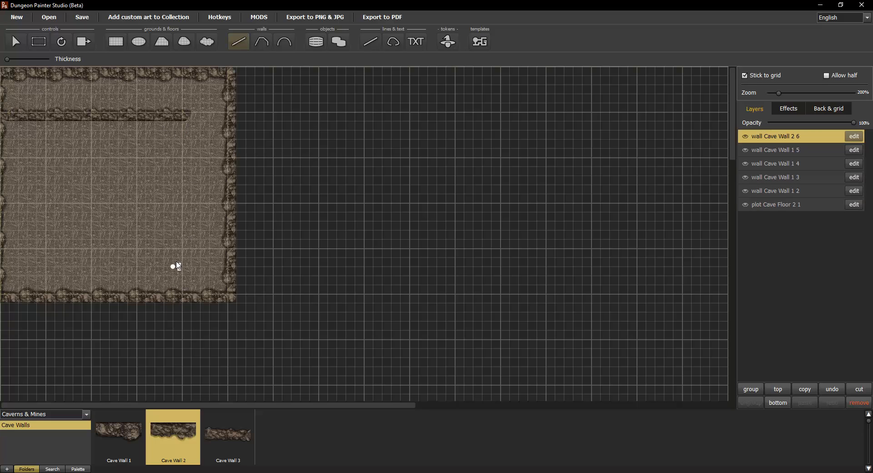
# Step: Add a vertical inner wall up to it and a bottom wall across the floor
pyautogui.moveTo(184, 229); pyautogui.dragTo(184, 122)
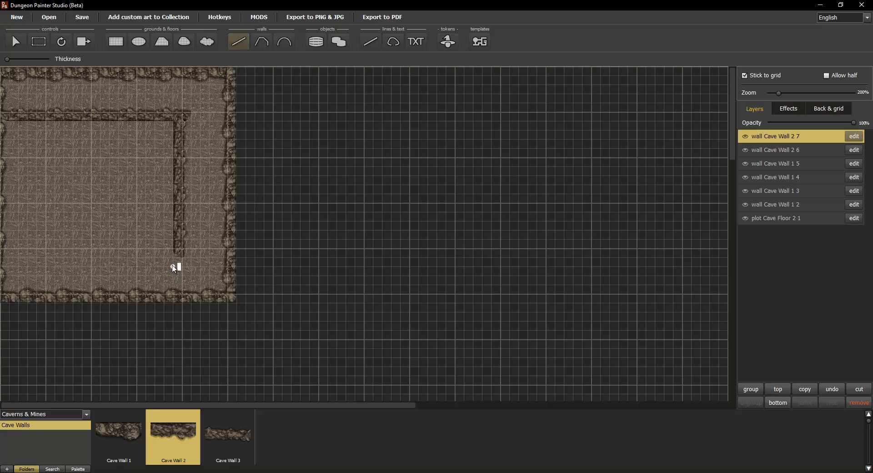
pyautogui.hotkey('ctrl', 'z')
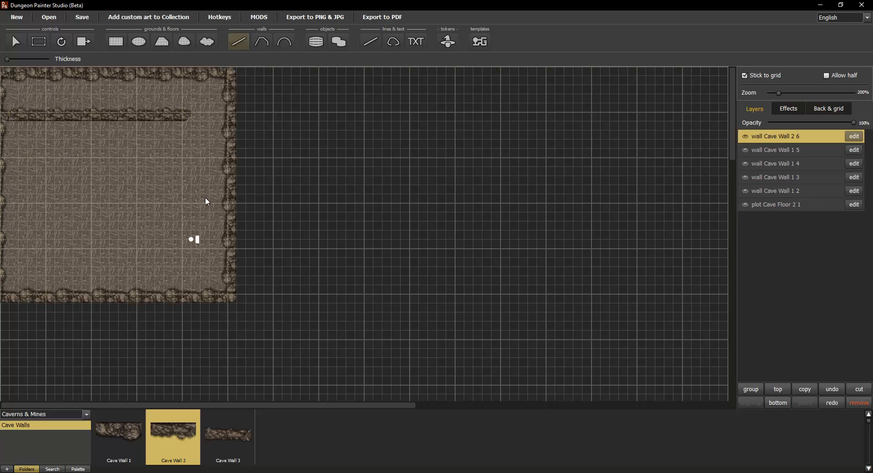
pyautogui.moveTo(188, 250); pyautogui.dragTo(193, 121)
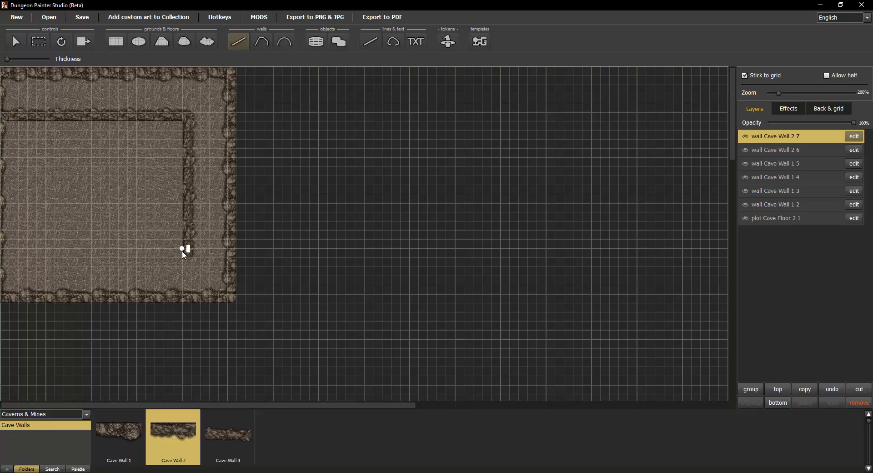
pyautogui.moveTo(184, 258); pyautogui.dragTo(66, 258)
pyautogui.hotkey('ctrl', 'z')
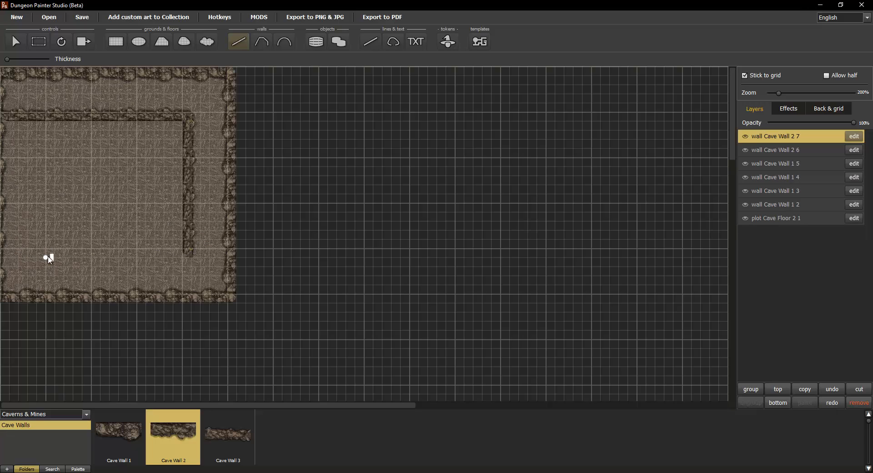
pyautogui.moveTo(48, 258); pyautogui.dragTo(190, 258)
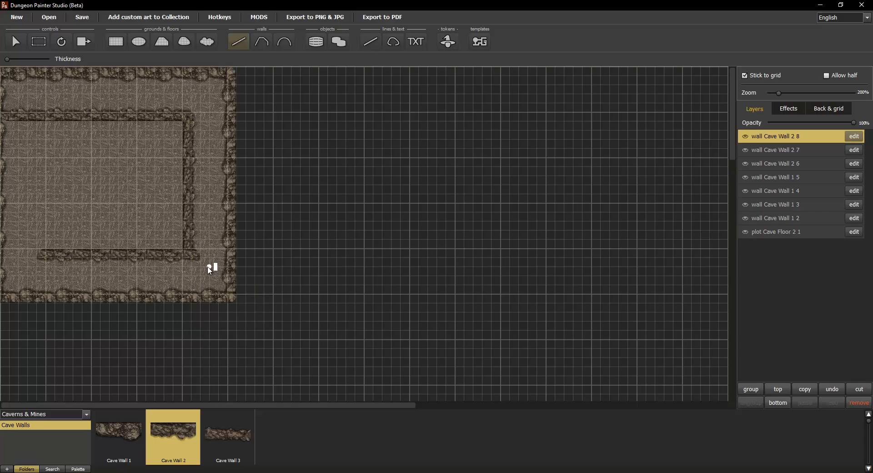
pyautogui.hotkey('ctrl', 'z')
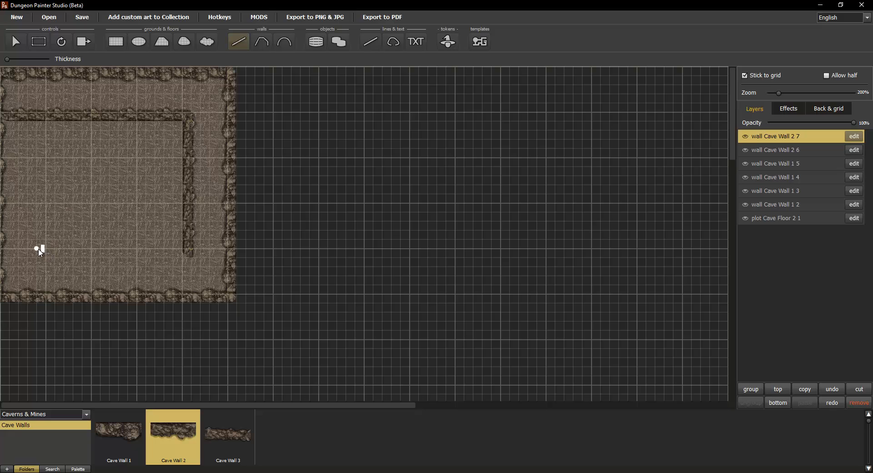
pyautogui.moveTo(39, 250)
pyautogui.mouseDown()
pyautogui.moveTo(191, 252)
pyautogui.moveTo(44, 248)
pyautogui.moveTo(54, 241)
pyautogui.moveTo(78, 254)
pyautogui.moveTo(189, 254)
pyautogui.mouseUp()
pyautogui.hotkey('ctrl', 'z')
pyautogui.hotkey('ctrl', 'z')
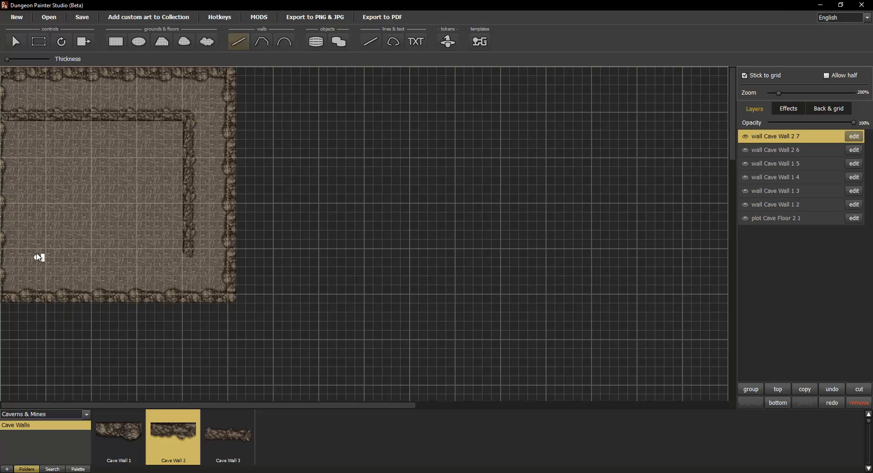
pyautogui.moveTo(38, 259); pyautogui.dragTo(183, 258)
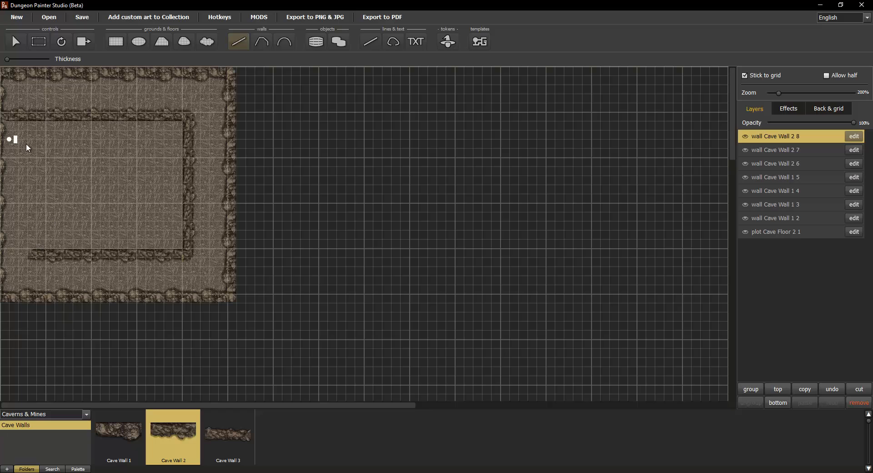
# Step: Continue the spiral with a left vertical wall and a horizontal wall turning inward
pyautogui.moveTo(33, 159); pyautogui.dragTo(37, 249)
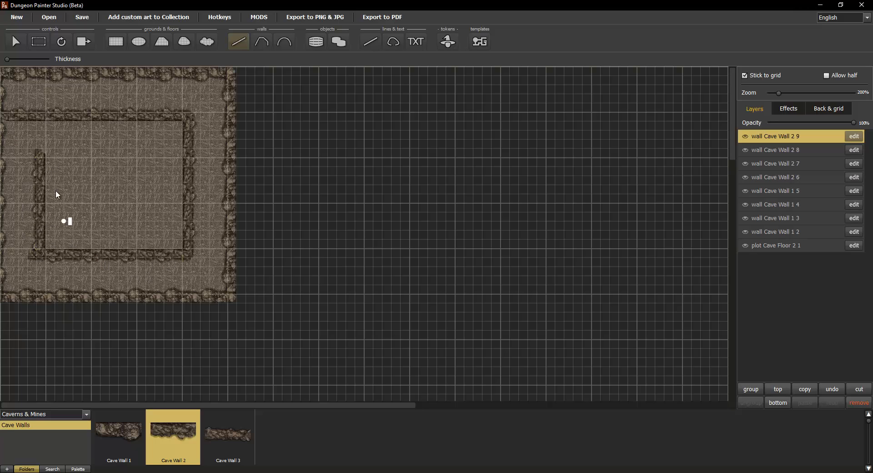
pyautogui.hotkey('ctrl', 'z')
pyautogui.moveTo(31, 157); pyautogui.dragTo(30, 249)
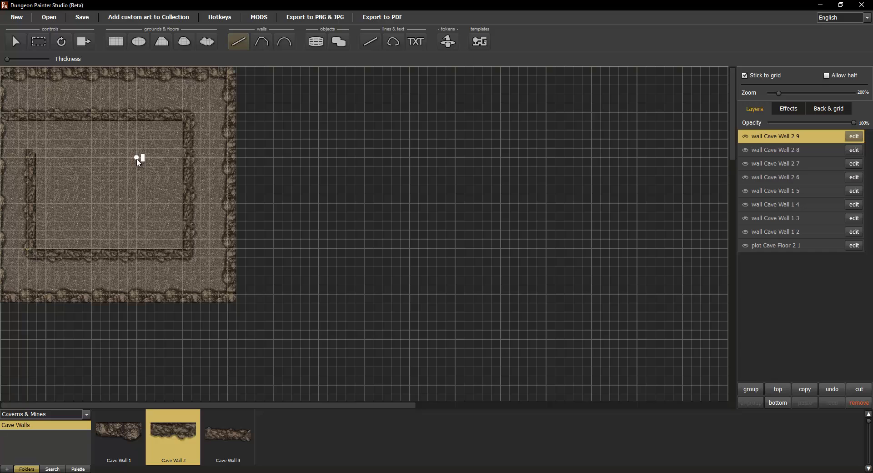
pyautogui.moveTo(137, 159); pyautogui.dragTo(35, 157)
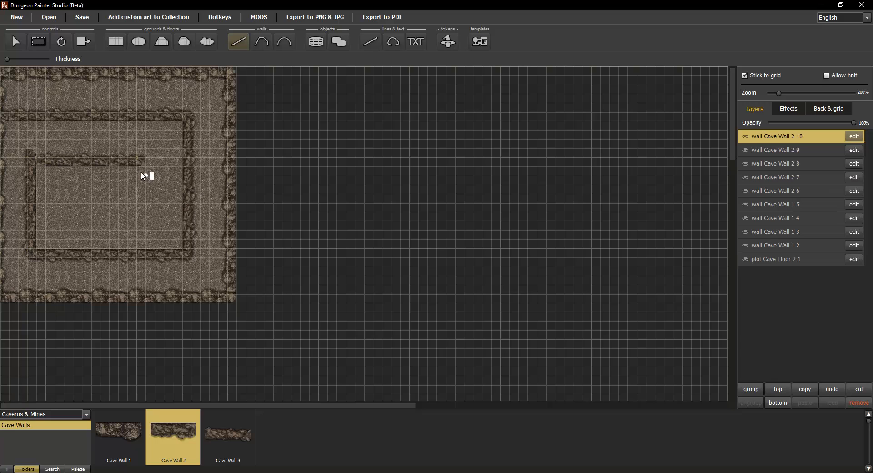
pyautogui.hotkey('ctrl', 'z')
pyautogui.moveTo(136, 149); pyautogui.dragTo(37, 149)
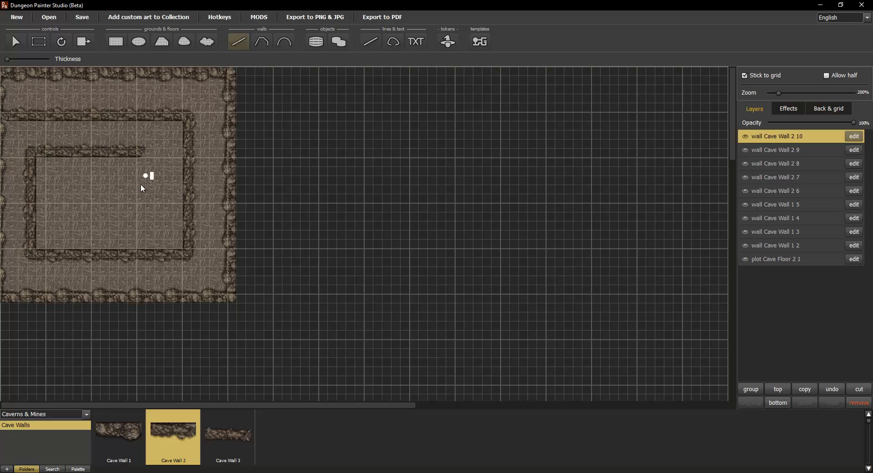
# Step: Add an inner right vertical wall and try a short stub toward the centre
pyautogui.moveTo(137, 234); pyautogui.dragTo(139, 159)
pyautogui.hotkey('ctrl', 'z')
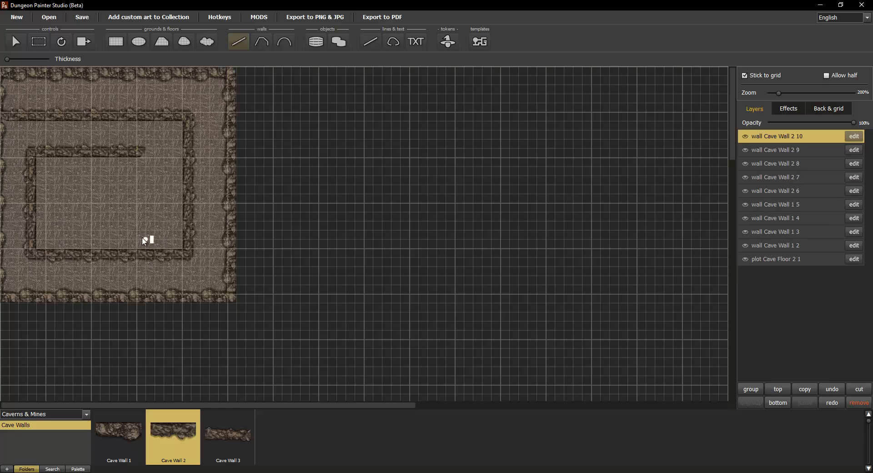
pyautogui.moveTo(145, 205)
pyautogui.mouseDown()
pyautogui.moveTo(136, 156)
pyautogui.moveTo(147, 157)
pyautogui.mouseUp()
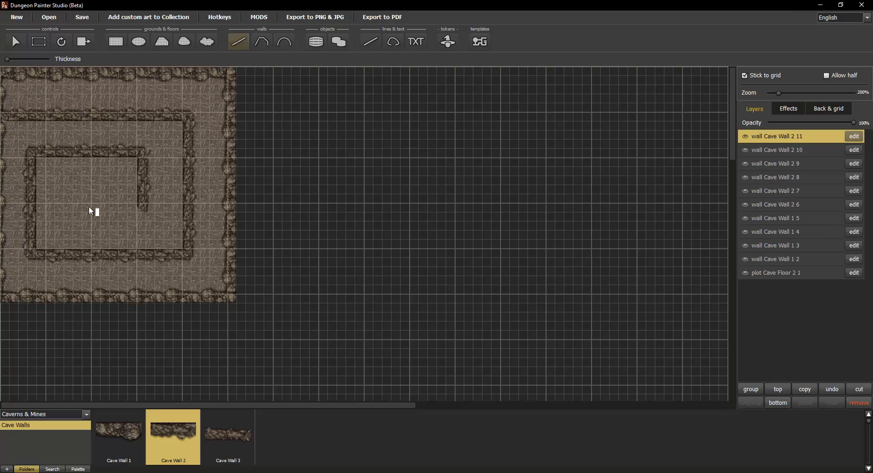
pyautogui.moveTo(95, 203); pyautogui.dragTo(139, 214)
pyautogui.hotkey('ctrl', 'z')
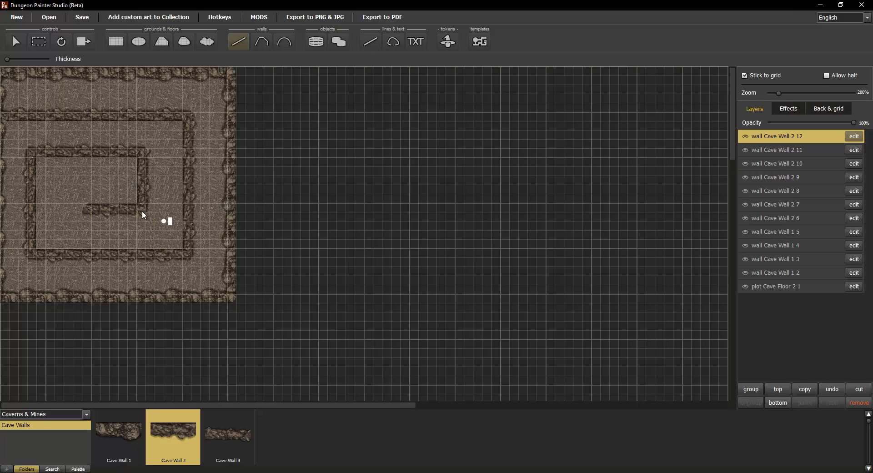
# Step: Pan over the spiral to inspect its centre, then select the cave floor layer
pyautogui.scroll(3, 85, 208)
pyautogui.moveTo(152, 209); pyautogui.dragTo(607, 168)
pyautogui.scroll(5, 406, 180)
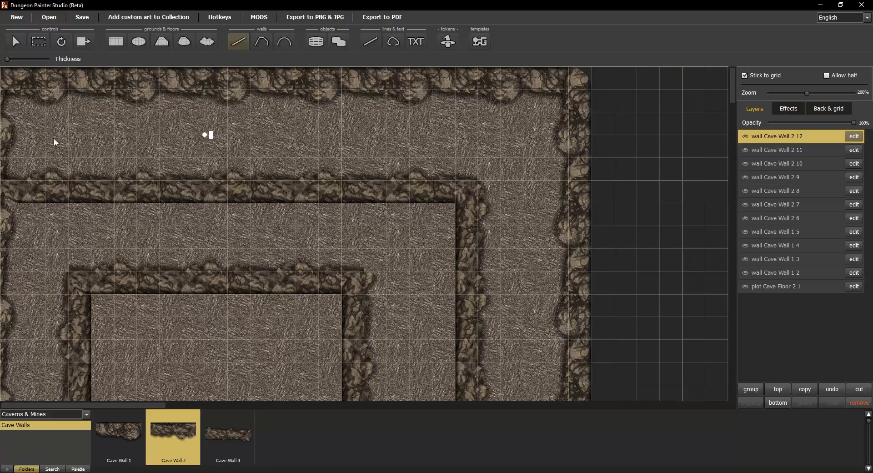
pyautogui.moveTo(538, 331); pyautogui.dragTo(540, 59)
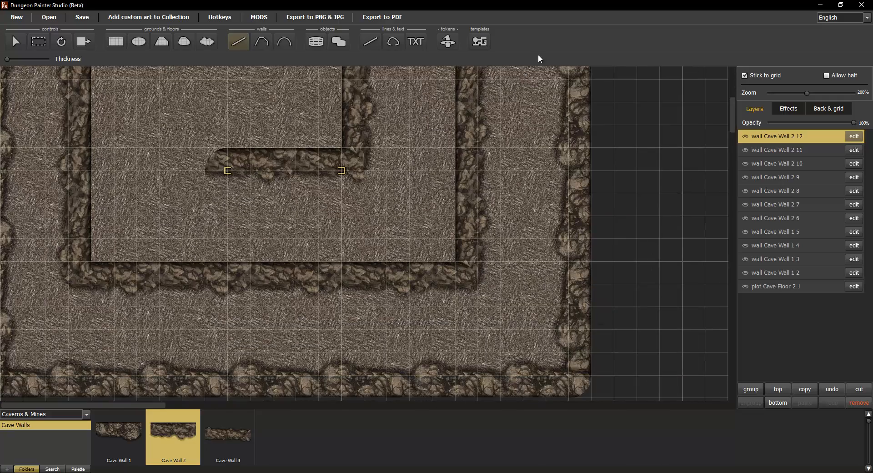
pyautogui.moveTo(96, 121); pyautogui.dragTo(163, 308)
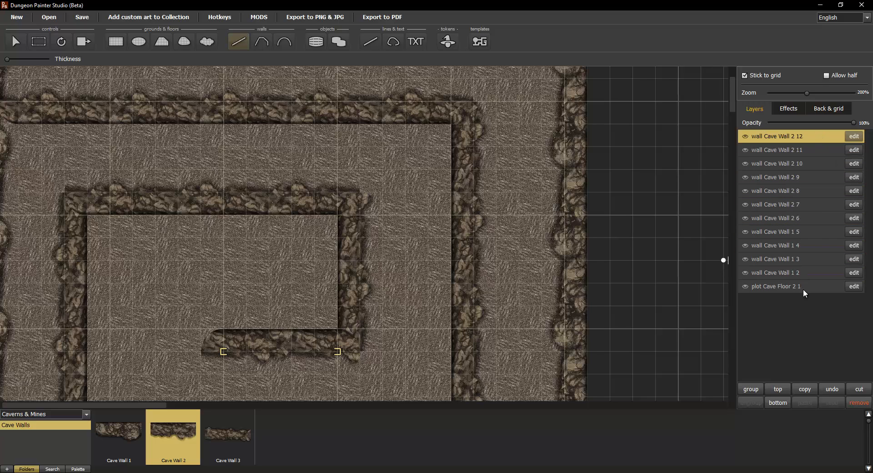
pyautogui.moveTo(804, 288)
pyautogui.mouseDown()
pyautogui.moveTo(804, 132)
pyautogui.moveTo(807, 298)
pyautogui.mouseUp()
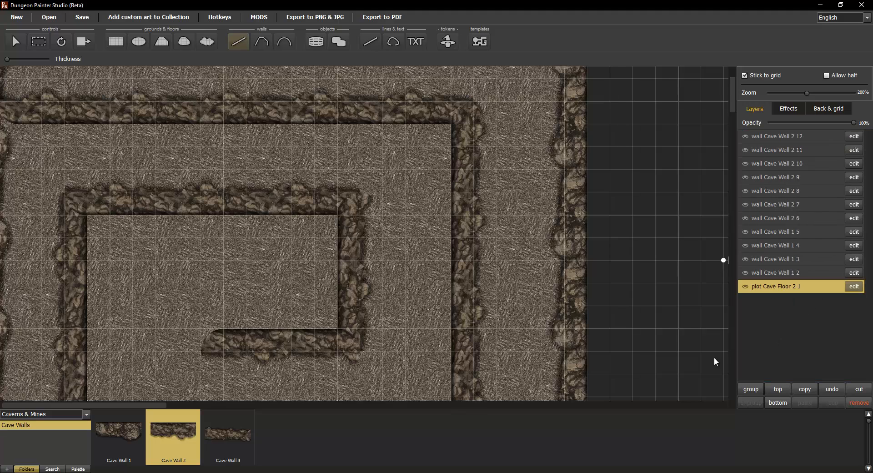
pyautogui.scroll(-2, 522, 285)
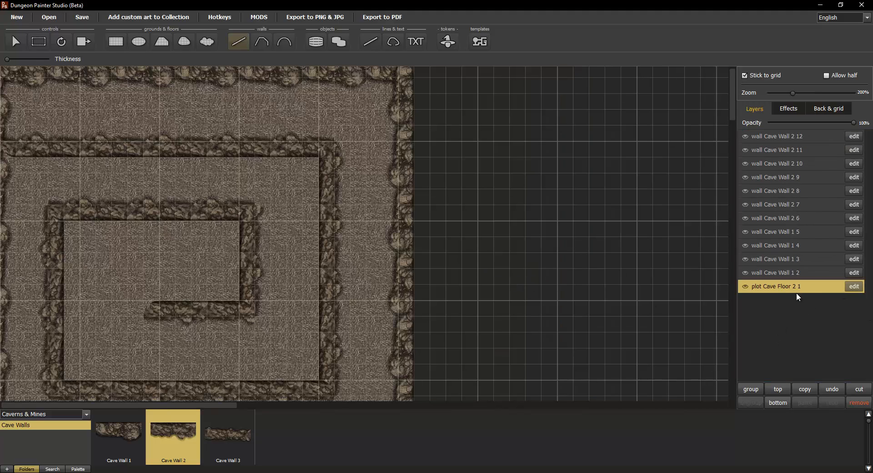
pyautogui.doubleClick(768, 287)
pyautogui.click(785, 316)
pyautogui.click(87, 20)
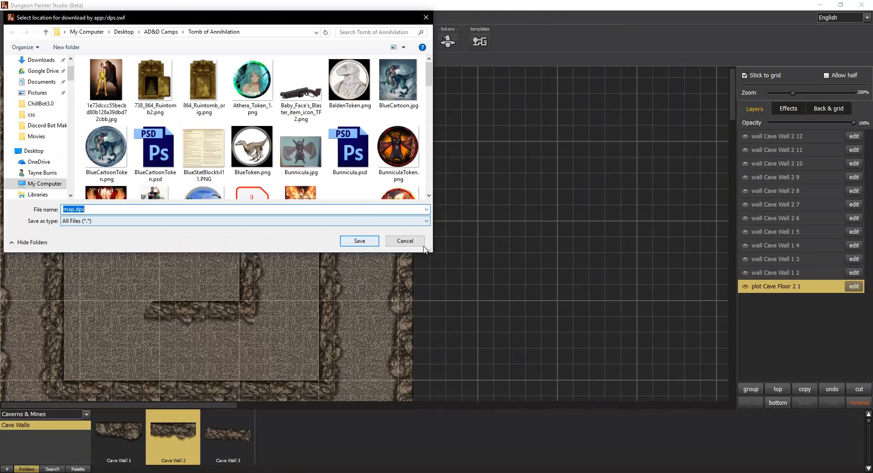
pyautogui.click(407, 242)
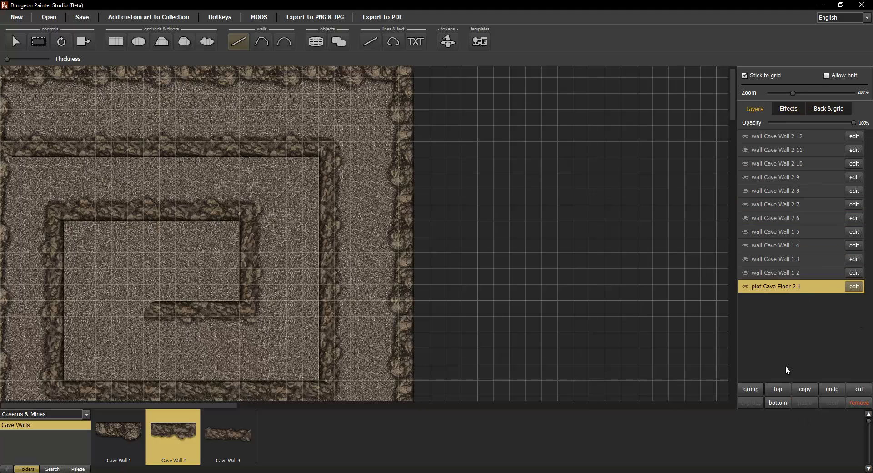
# Step: Shift-select all the cave wall layers and group them into one layer
pyautogui.click(785, 273)
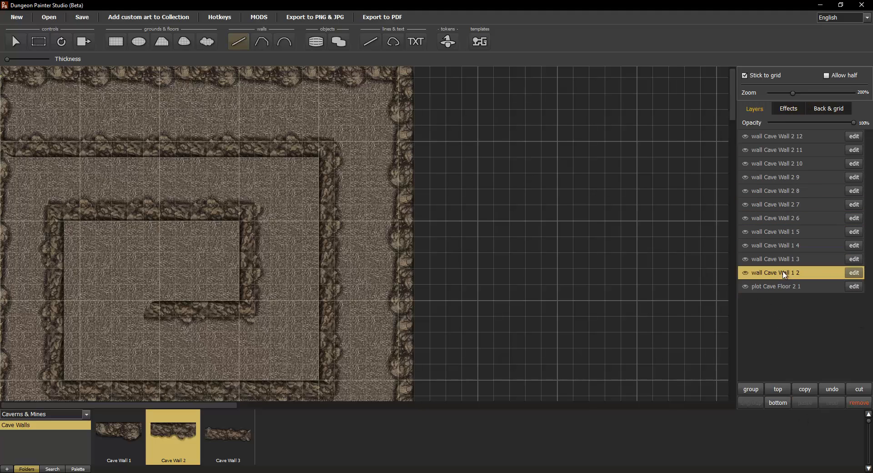
pyautogui.keyDown('shift'); pyautogui.click(782, 136); pyautogui.keyUp('shift')
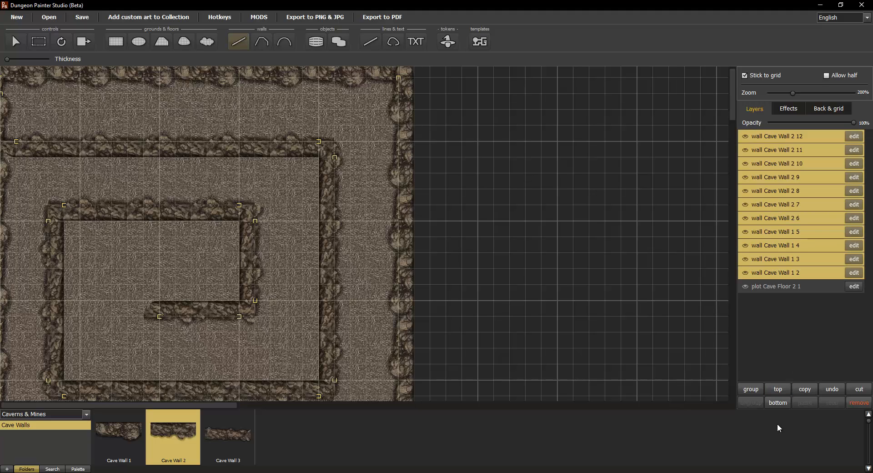
pyautogui.click(747, 386)
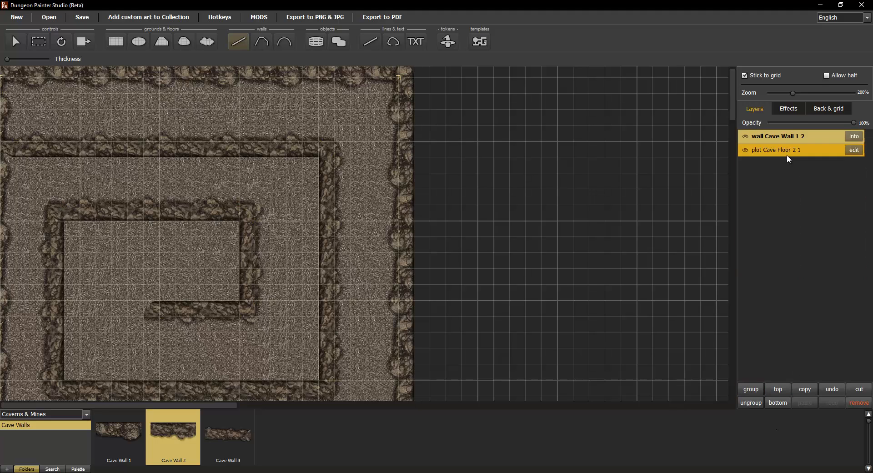
# Step: Apply the long shadow effect to the wall group and return to the Layers list
pyautogui.click(786, 109)
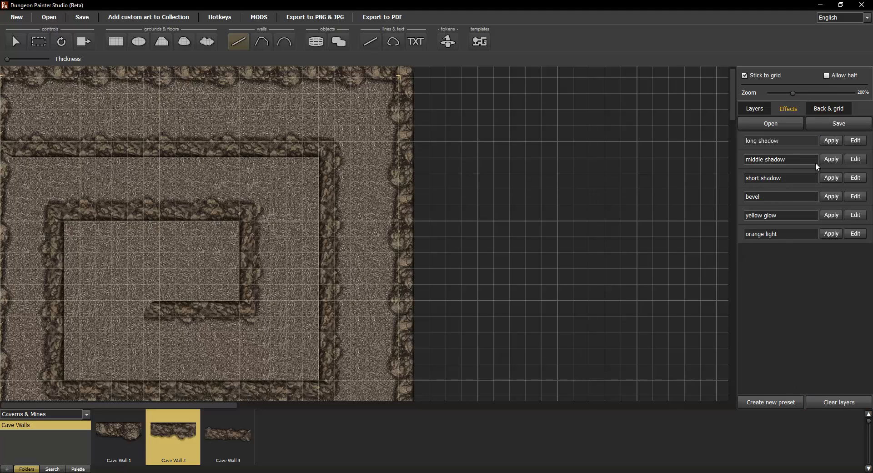
pyautogui.click(831, 141)
pyautogui.click(834, 160)
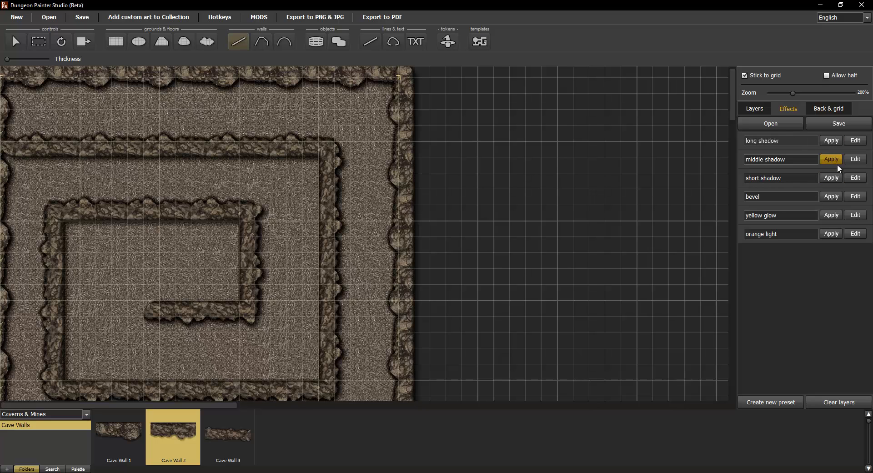
pyautogui.click(832, 180)
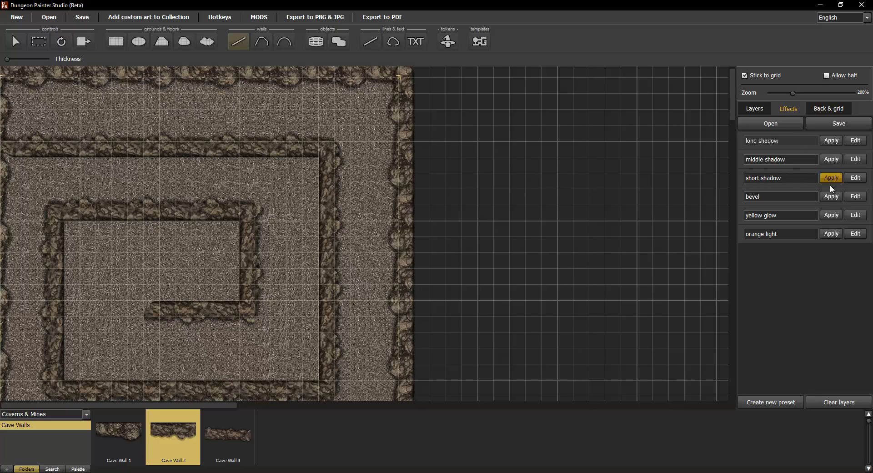
pyautogui.click(830, 140)
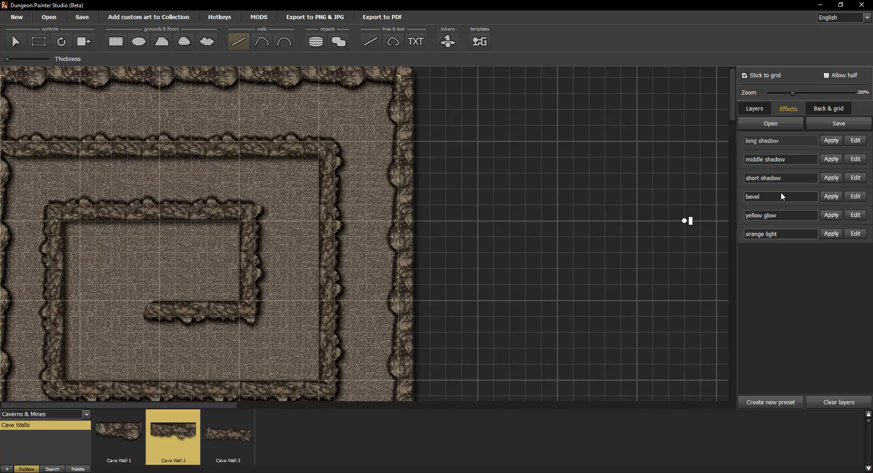
pyautogui.click(830, 160)
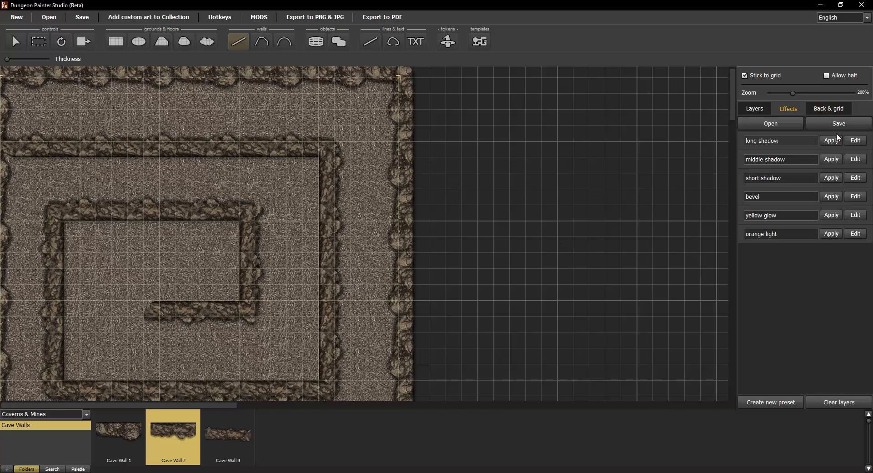
pyautogui.click(836, 140)
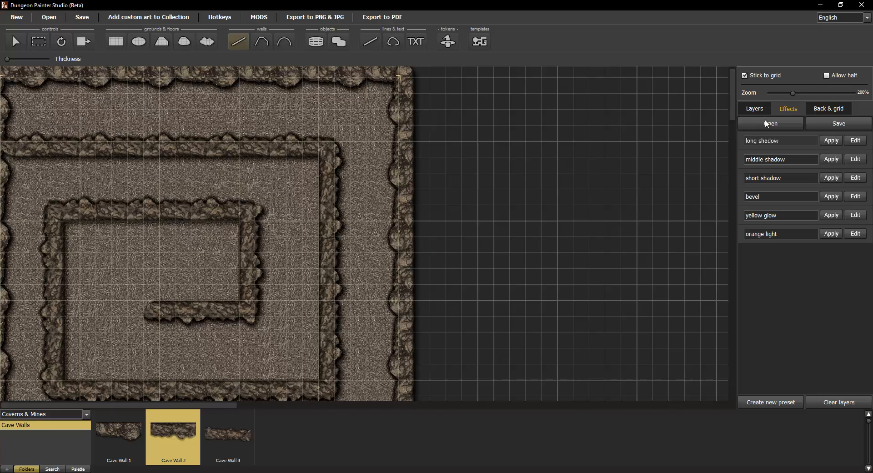
pyautogui.click(831, 108)
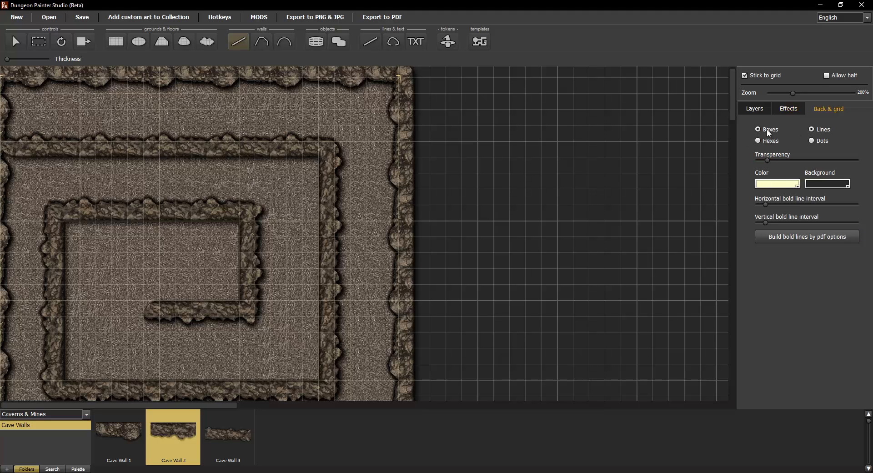
pyautogui.click(756, 107)
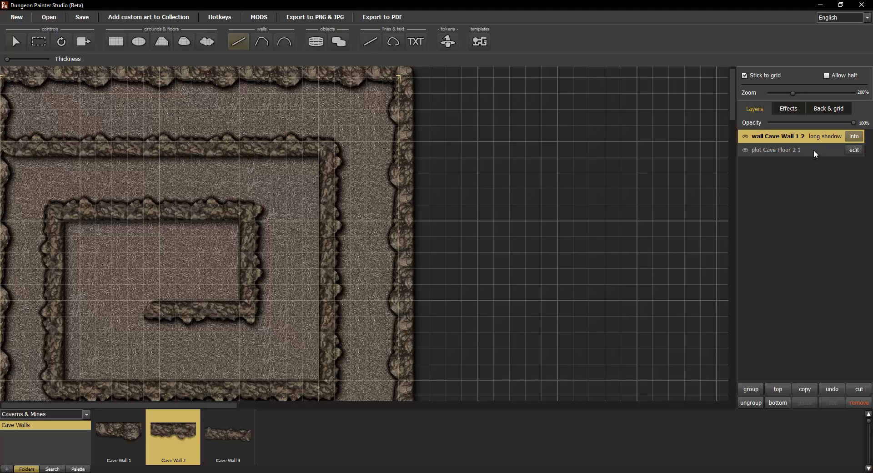
pyautogui.click(773, 152)
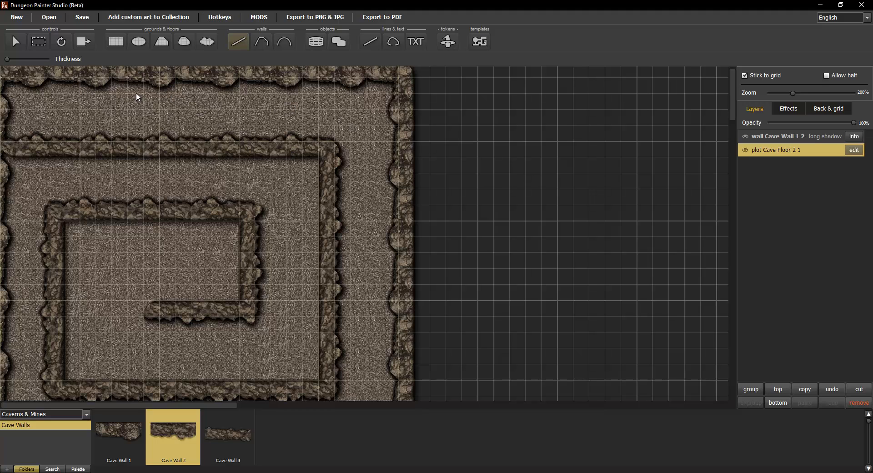
# Step: Switch to object placement and browse the Effects pack, picking Fog, Heavy-b
pyautogui.click(316, 42)
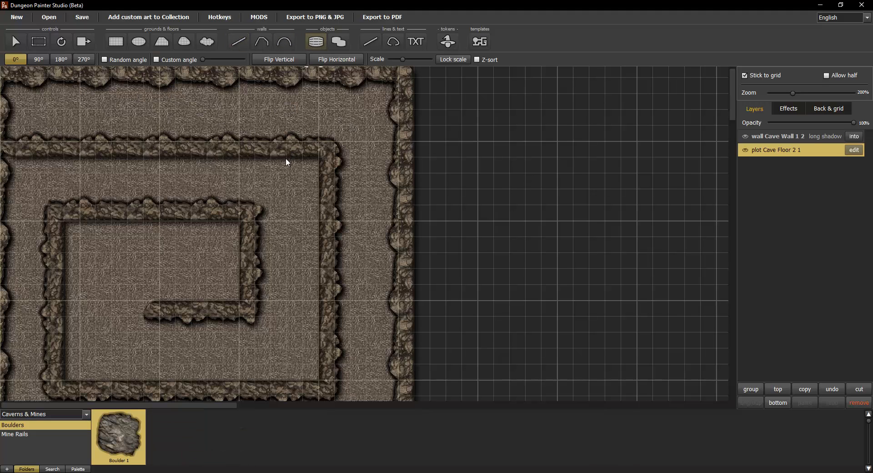
pyautogui.click(87, 415)
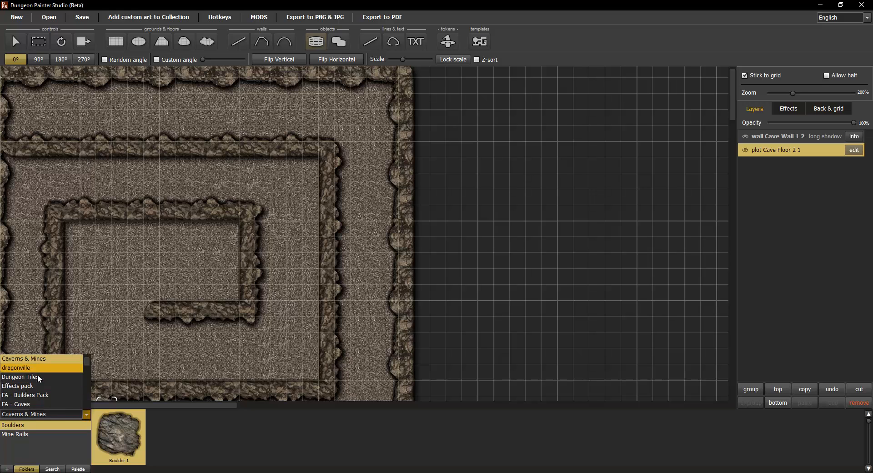
pyautogui.click(21, 386)
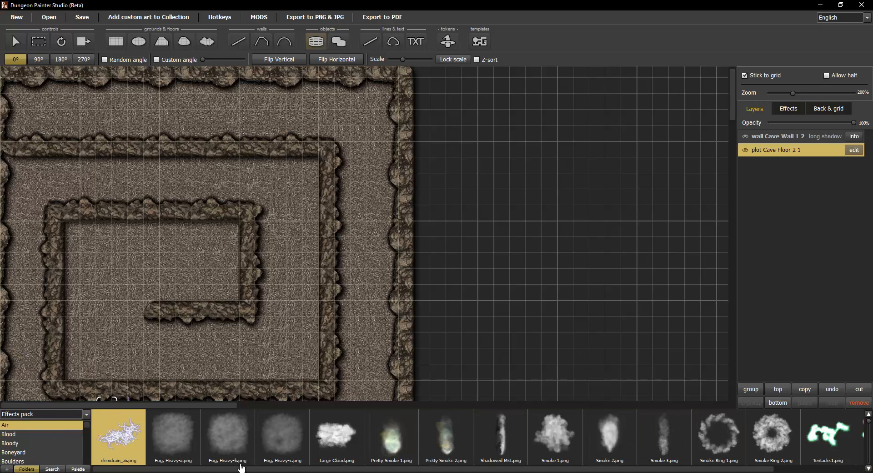
pyautogui.click(230, 439)
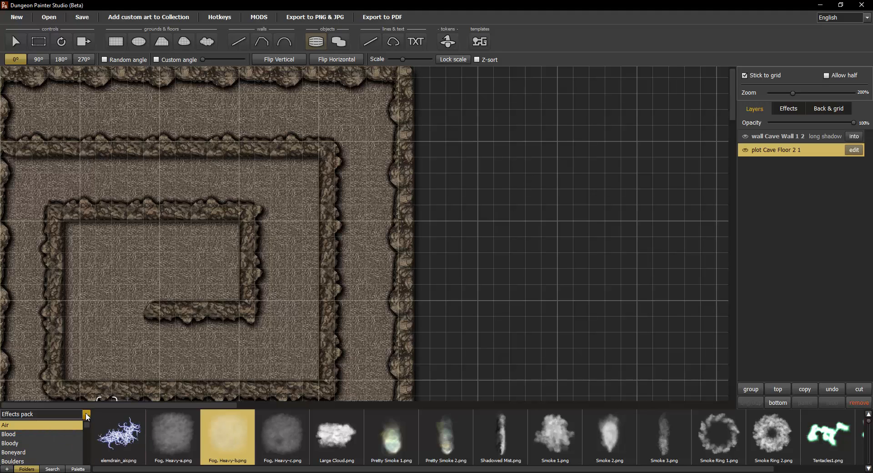
# Step: Switch to the HUMONGOUS Fantasy mapping collection and open the art search box
pyautogui.click(86, 417)
pyautogui.scroll(-2, 63, 377)
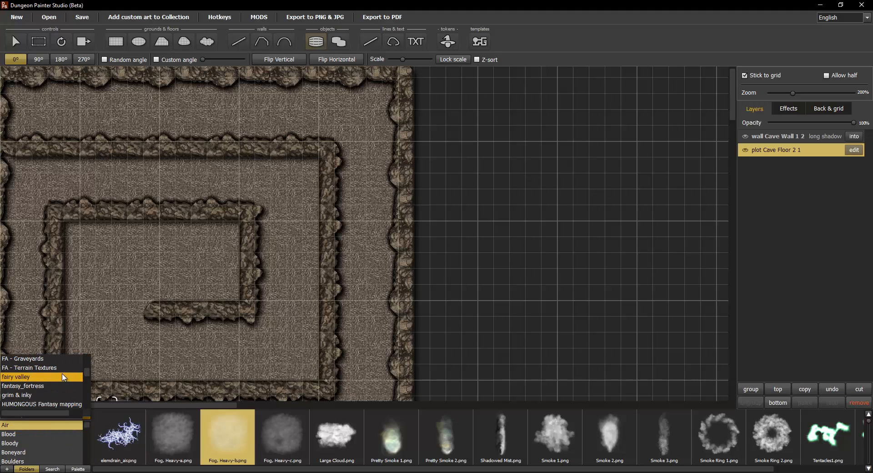
pyautogui.scroll(-3, 71, 386)
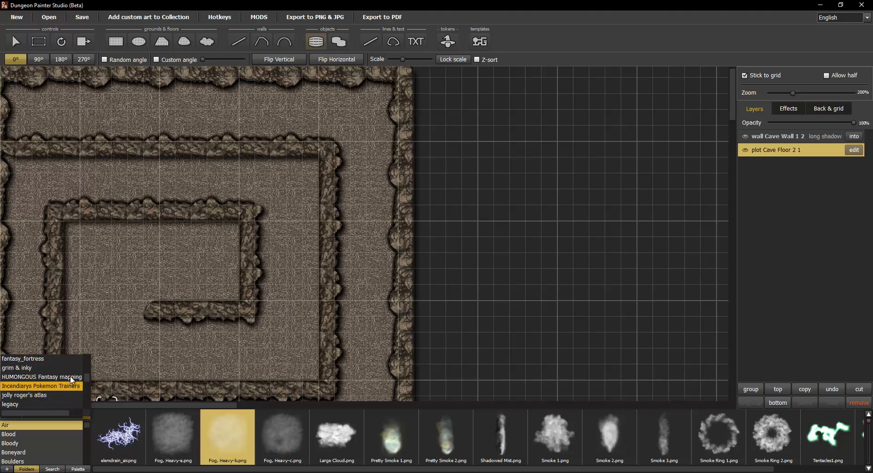
pyautogui.click(71, 377)
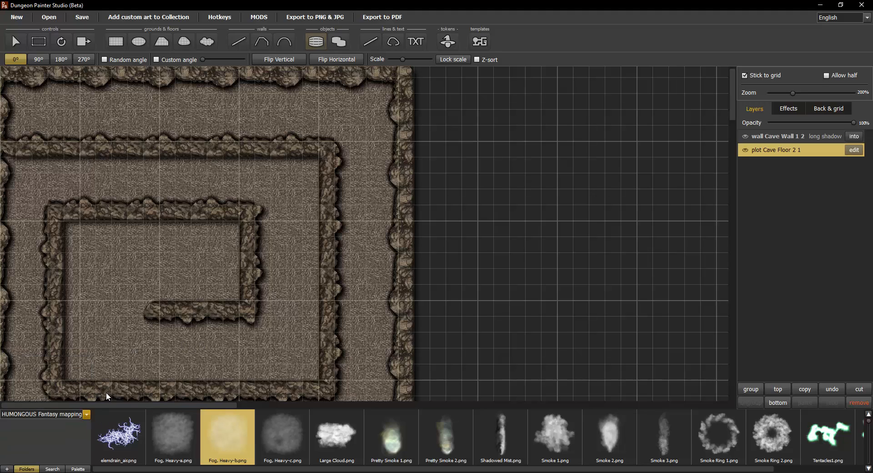
pyautogui.click(86, 414)
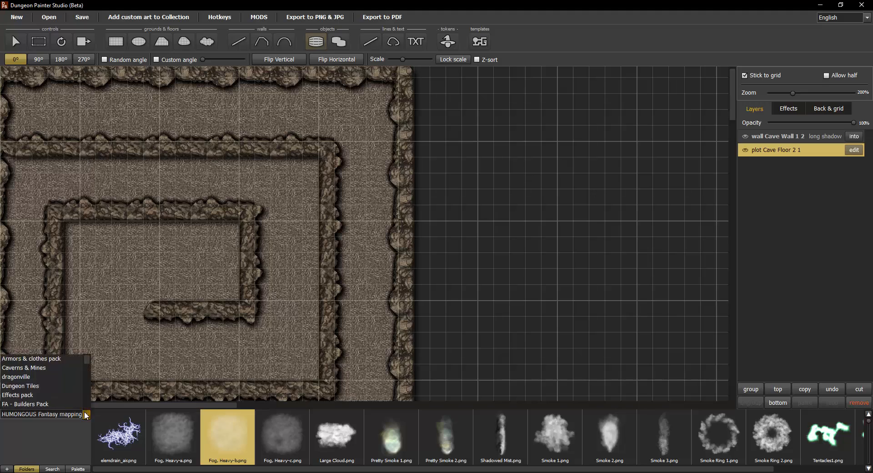
pyautogui.click(61, 446)
pyautogui.click(51, 469)
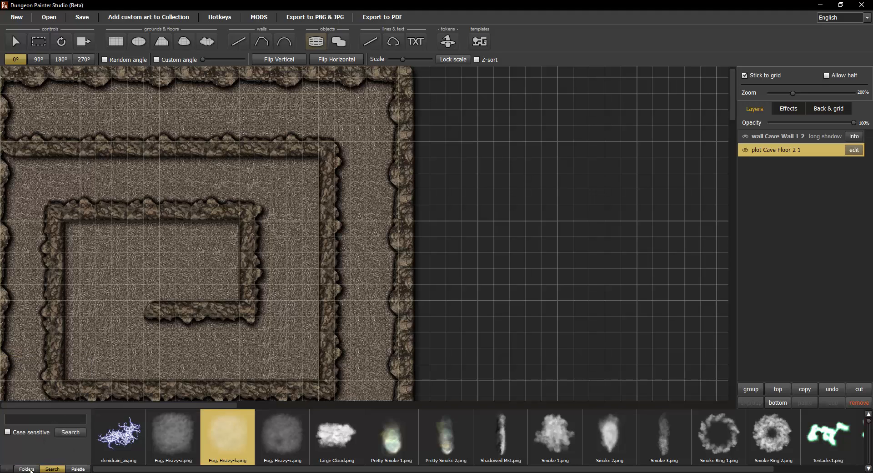
pyautogui.click(41, 419)
# Step: Place an enlarged chest1 in the spiral's innermost room
pyautogui.press('Return')
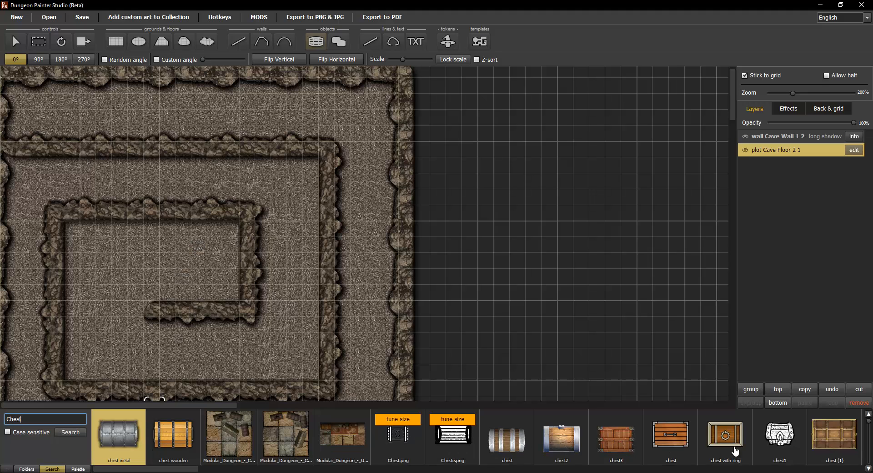
pyautogui.click(776, 434)
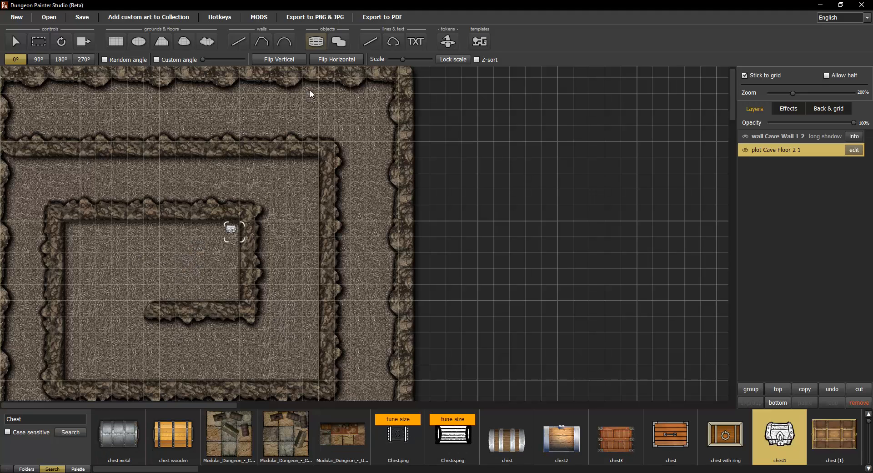
pyautogui.moveTo(401, 60); pyautogui.dragTo(430, 60)
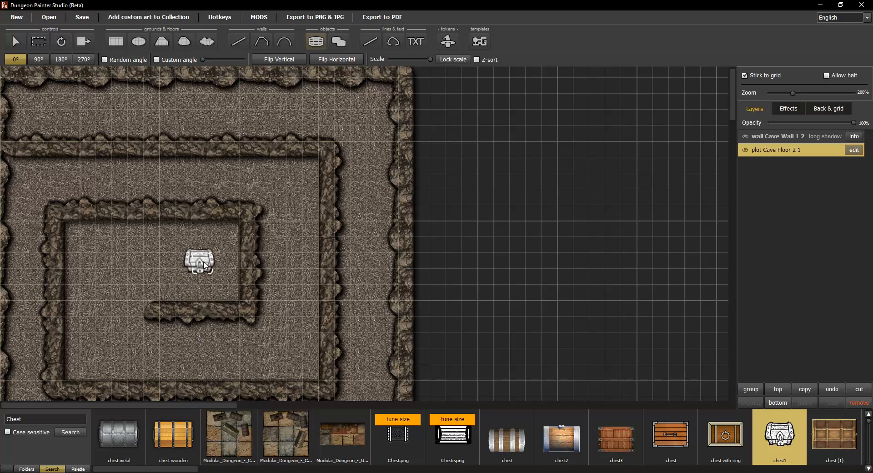
pyautogui.click(202, 263)
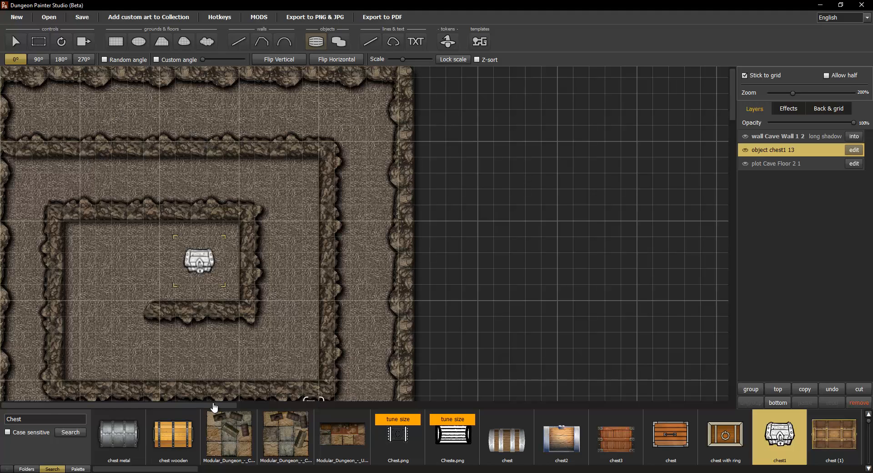
# Step: Search the art library for 'Stair' and scroll through the staircase results
pyautogui.click(6, 419)
pyautogui.write('Stair')
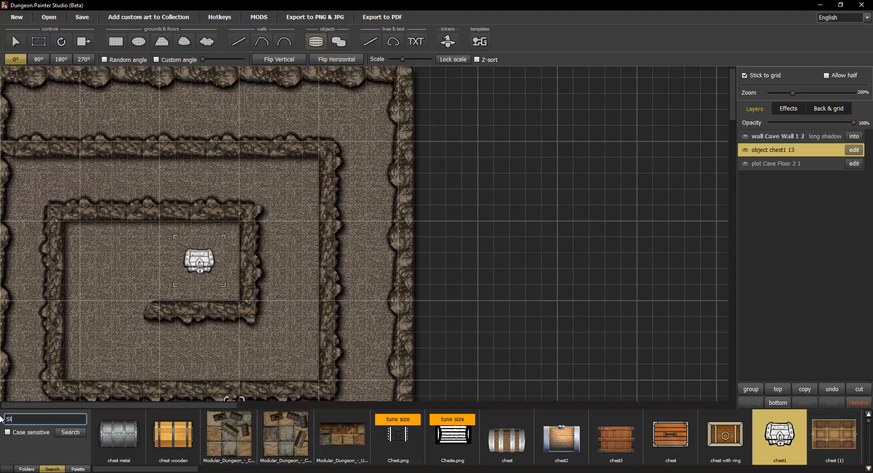
pyautogui.click(71, 433)
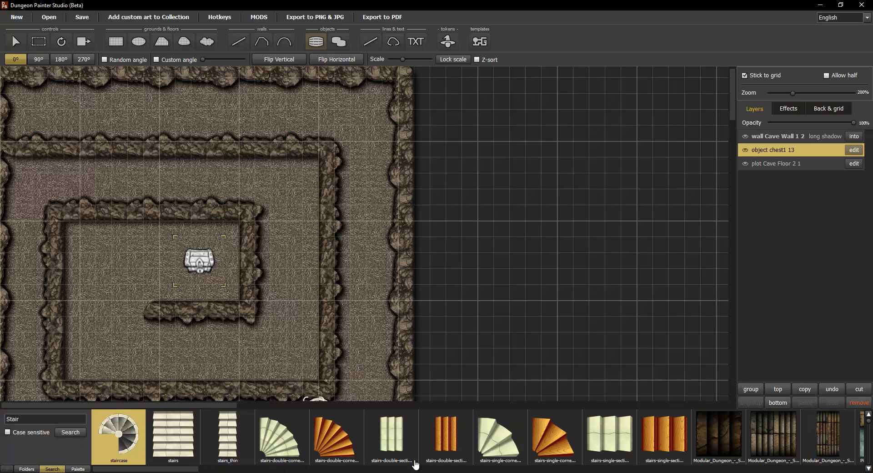
pyautogui.moveTo(173, 470); pyautogui.dragTo(737, 469)
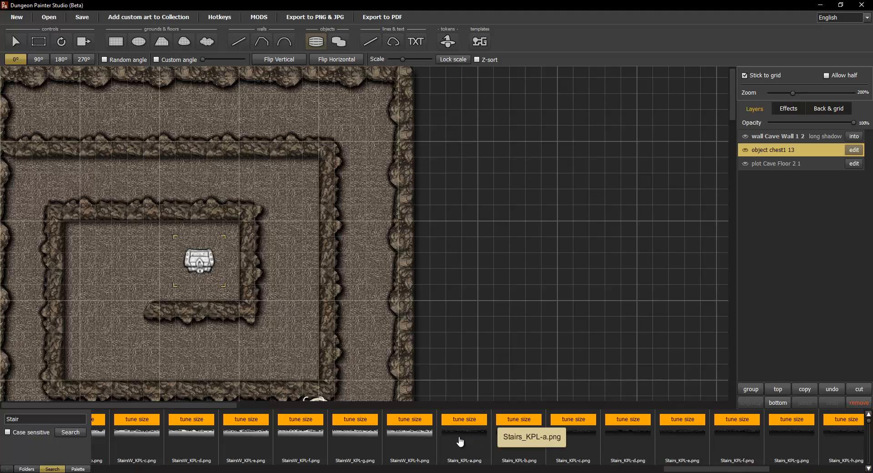
# Step: Enlarge the Stairs_KPL-a artwork and stamp the first stair piece in the right-hand corridor
pyautogui.click(461, 442)
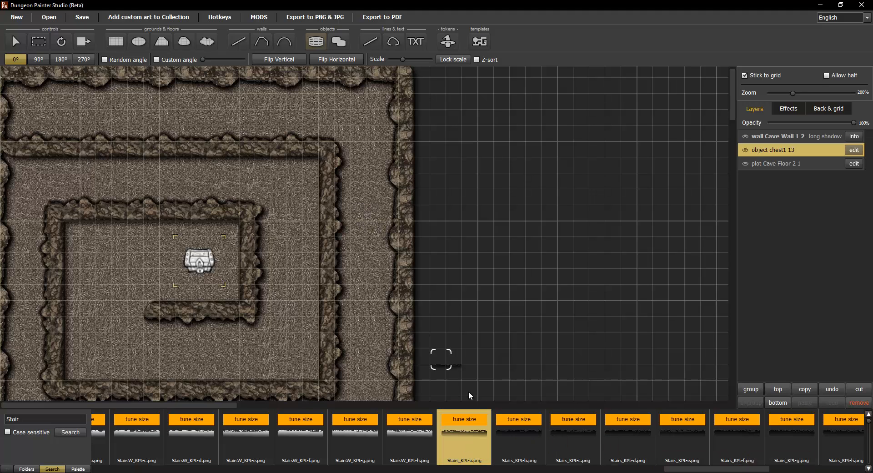
pyautogui.moveTo(417, 59); pyautogui.dragTo(424, 59)
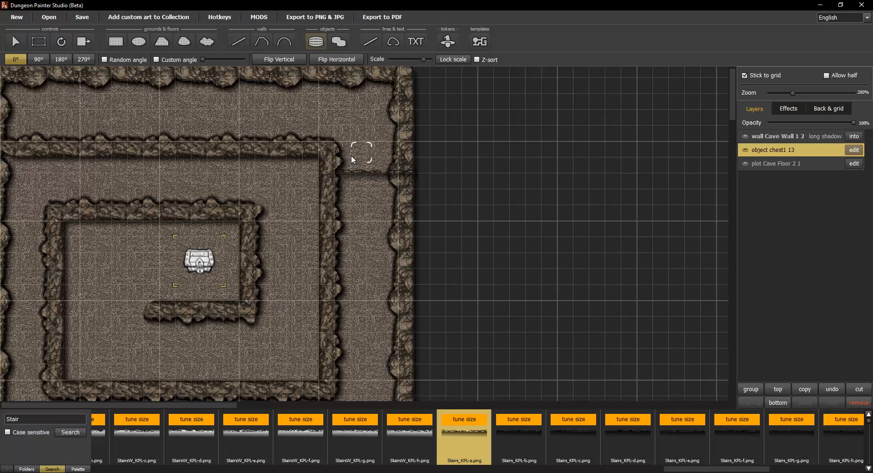
pyautogui.moveTo(424, 59); pyautogui.dragTo(430, 59)
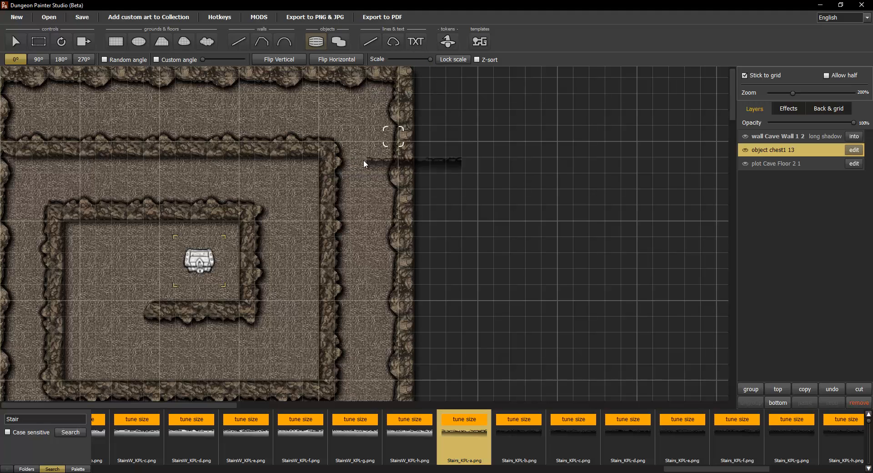
pyautogui.click(346, 143)
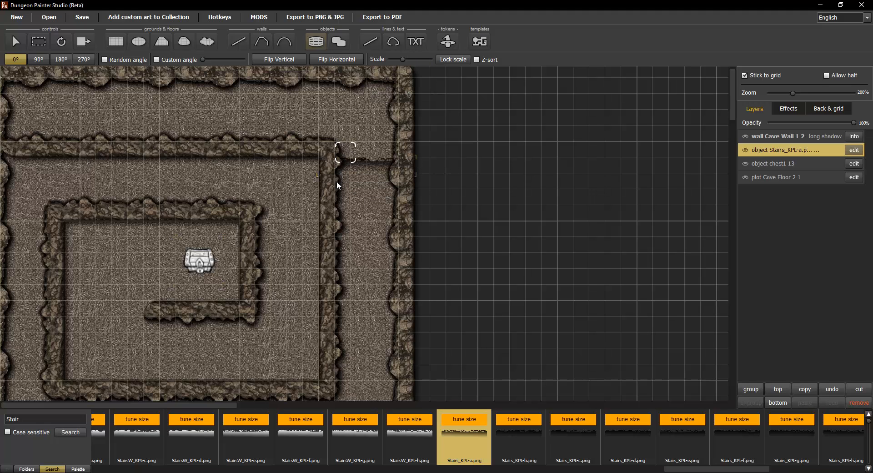
# Step: Lock the scale, stamp three more stair pieces, and move one down into line
pyautogui.click(453, 59)
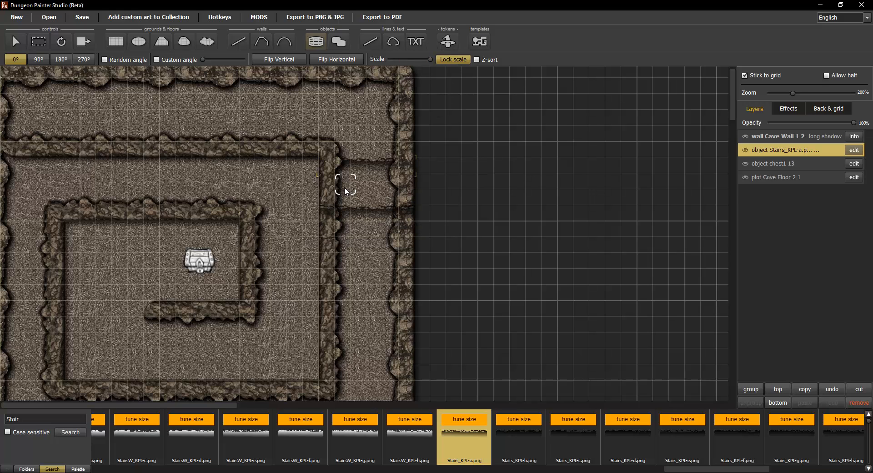
pyautogui.click(343, 202)
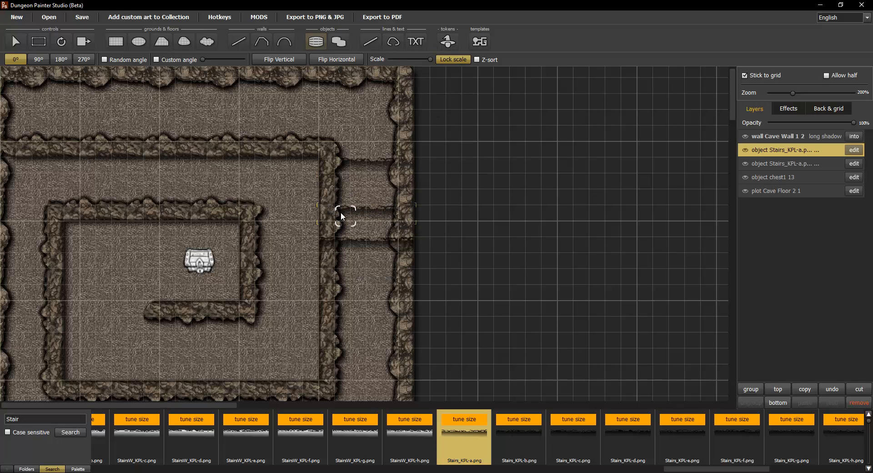
pyautogui.click(344, 196)
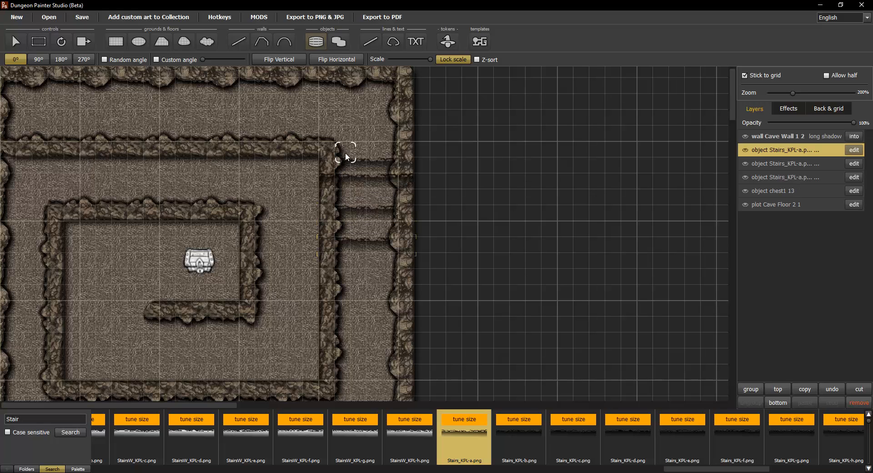
pyautogui.click(345, 164)
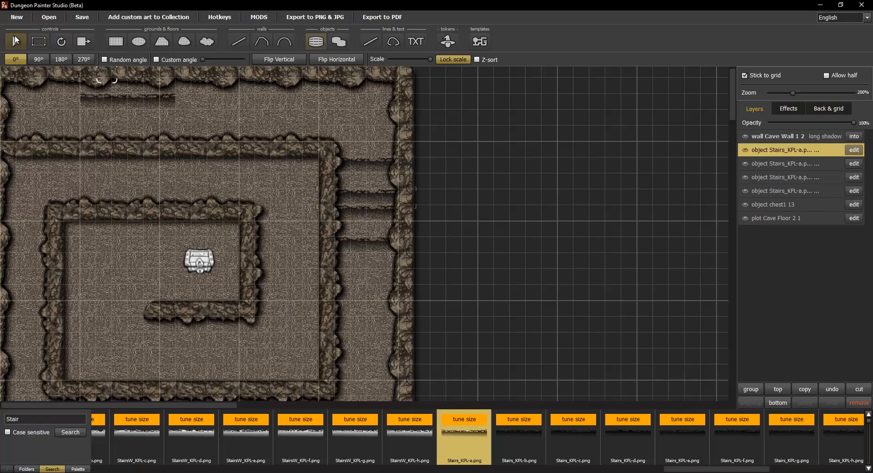
pyautogui.press('Escape')
pyautogui.moveTo(384, 207); pyautogui.dragTo(373, 260)
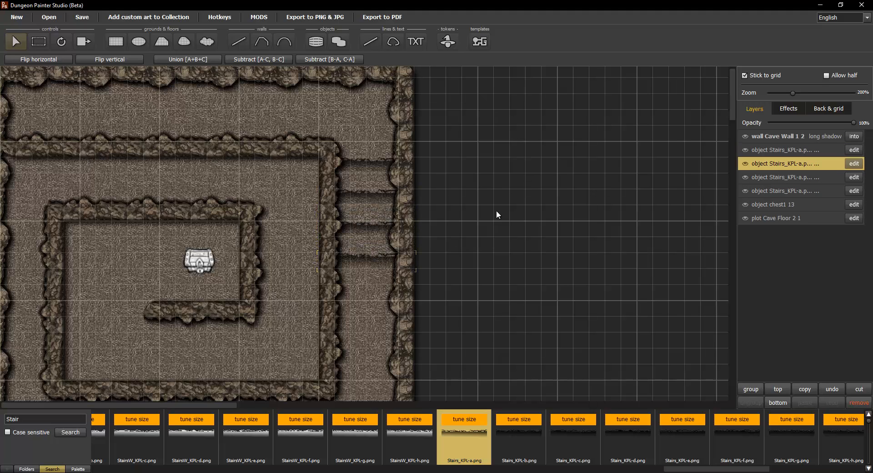
pyautogui.scroll(-3, 387, 257)
pyautogui.scroll(3, 193, 169)
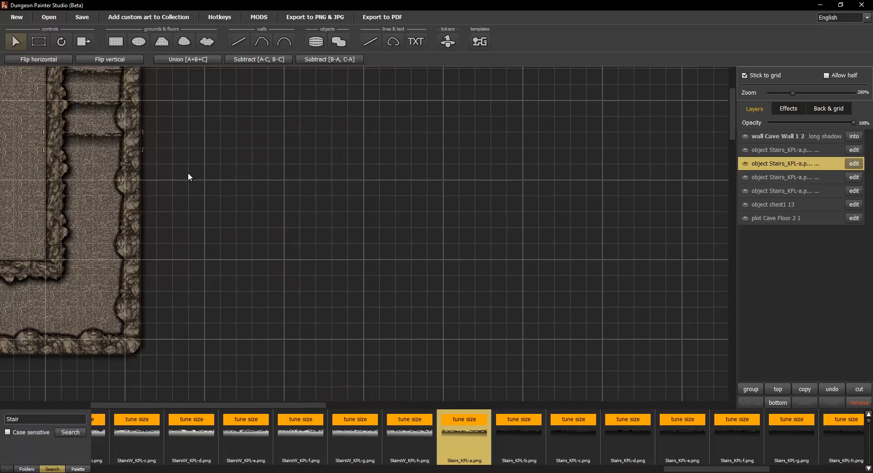
pyautogui.moveTo(95, 182); pyautogui.dragTo(429, 288)
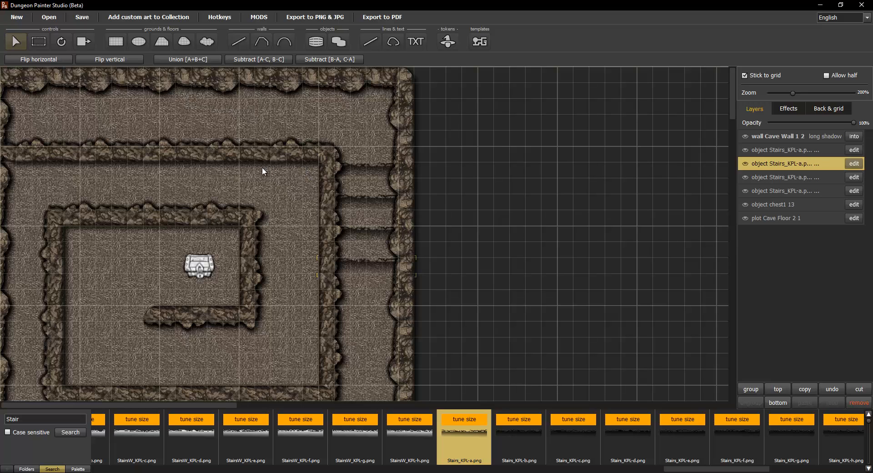
pyautogui.scroll(-3, 257, 203)
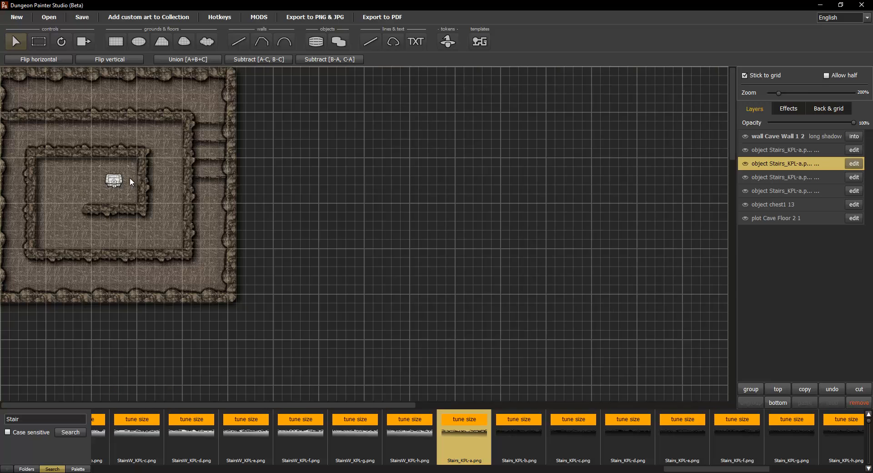
pyautogui.scroll(3, 201, 195)
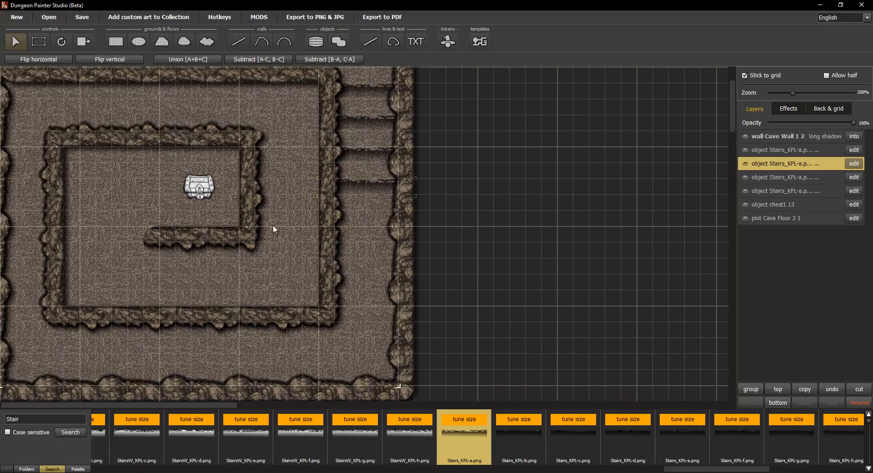
pyautogui.moveTo(284, 175); pyautogui.dragTo(292, 252)
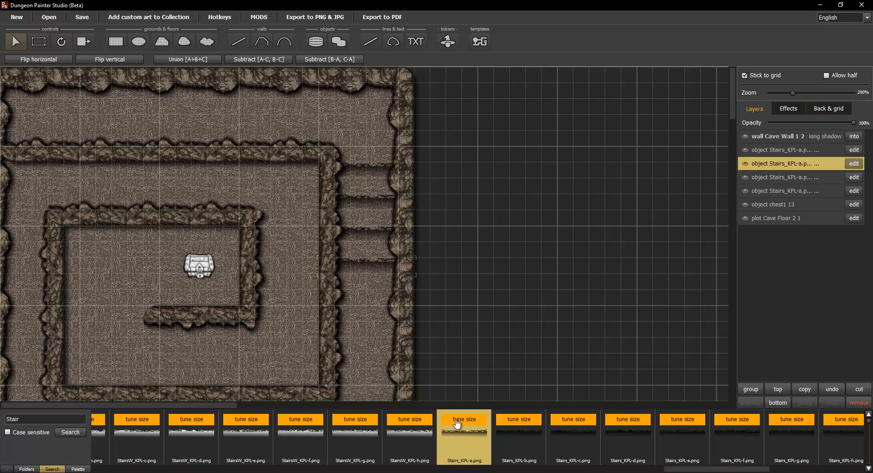
pyautogui.moveTo(476, 316); pyautogui.dragTo(590, 178)
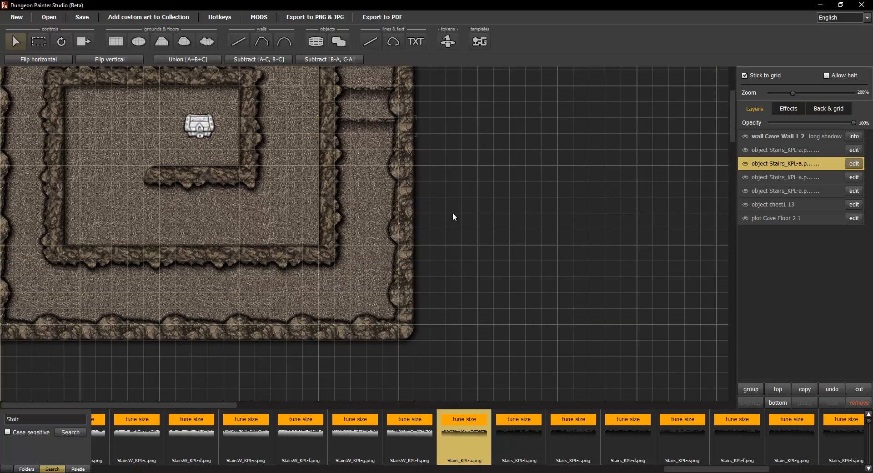
pyautogui.moveTo(527, 242); pyautogui.dragTo(532, 343)
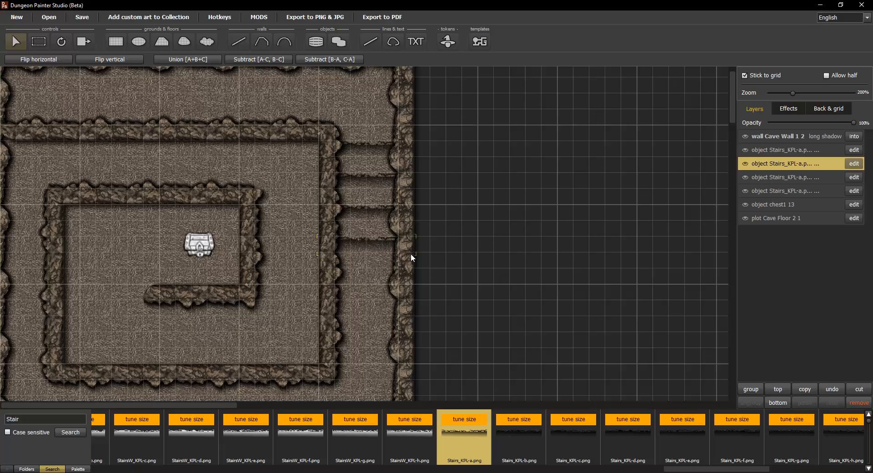
# Step: Cancel opening another map to keep the cave map, then bring up Export to PNG & JPG
pyautogui.click(49, 17)
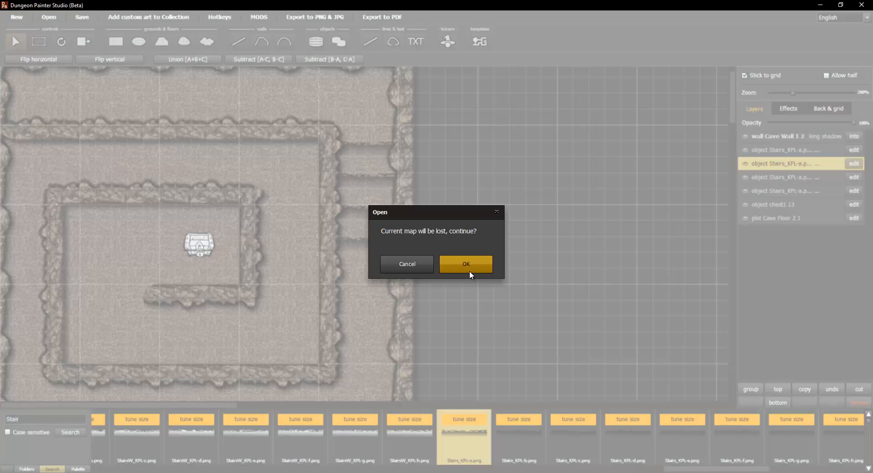
pyautogui.click(404, 266)
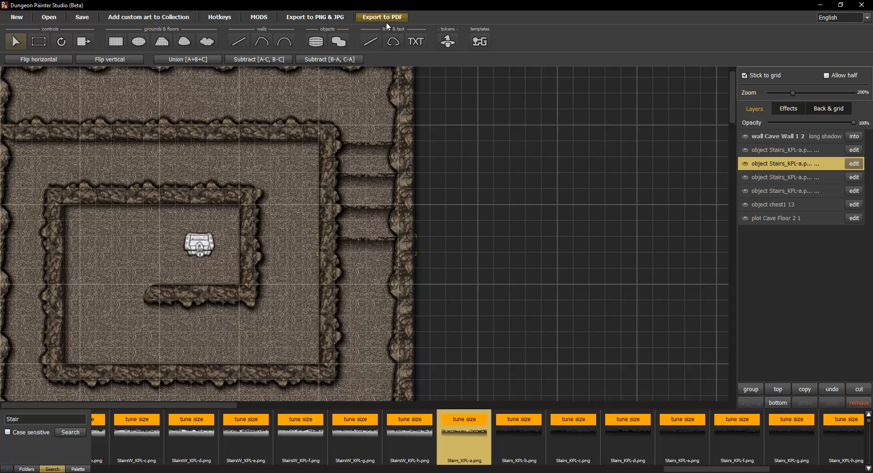
pyautogui.click(321, 18)
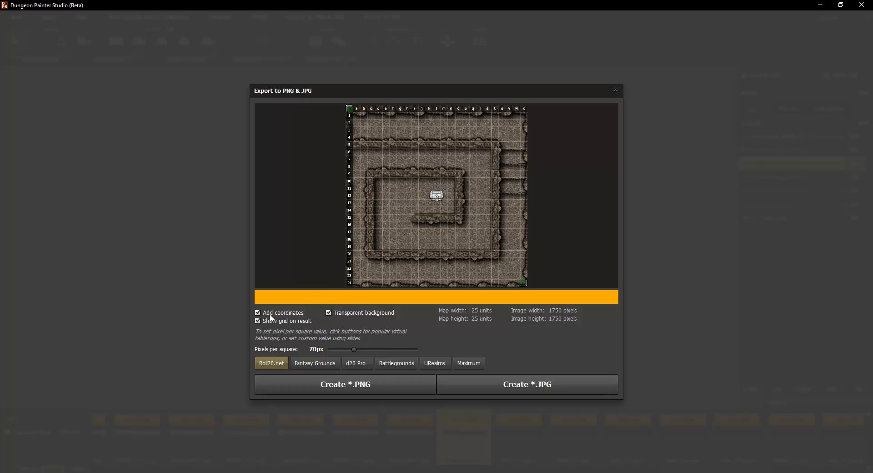
# Step: Create a Roll20.net 70px JPG of the map with coordinates and grid lines turned off
pyautogui.click(257, 314)
pyautogui.click(258, 313)
pyautogui.click(258, 313)
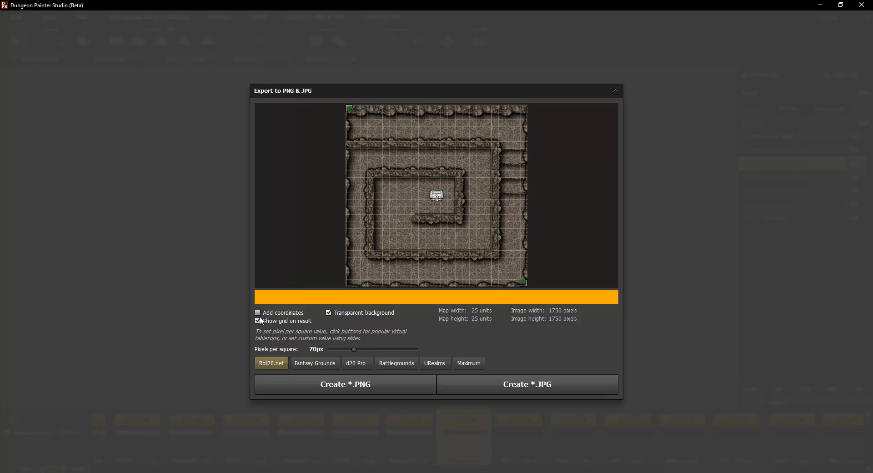
pyautogui.click(259, 321)
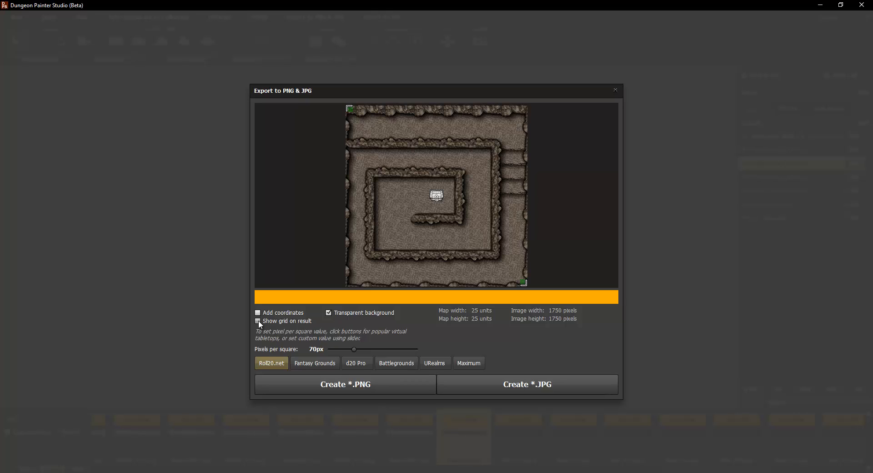
pyautogui.click(259, 320)
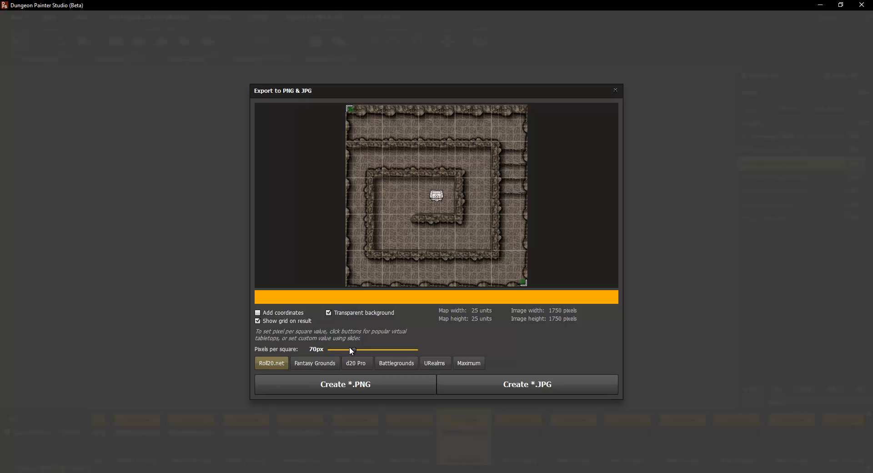
pyautogui.click(258, 321)
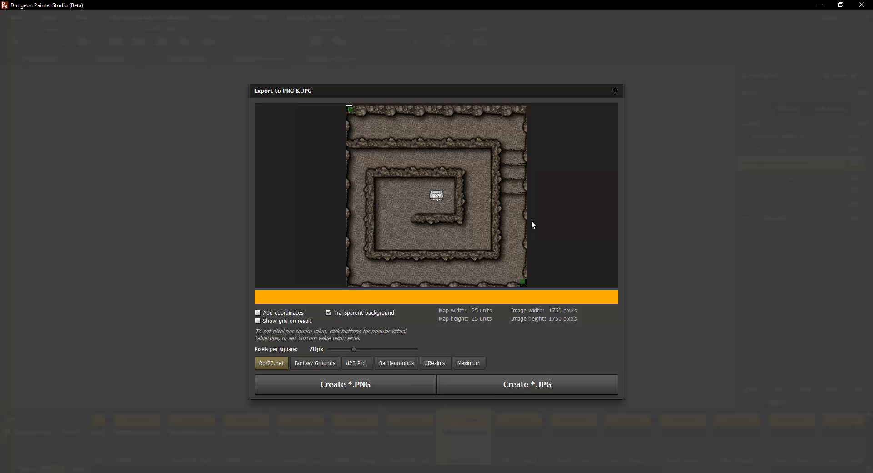
pyautogui.click(548, 385)
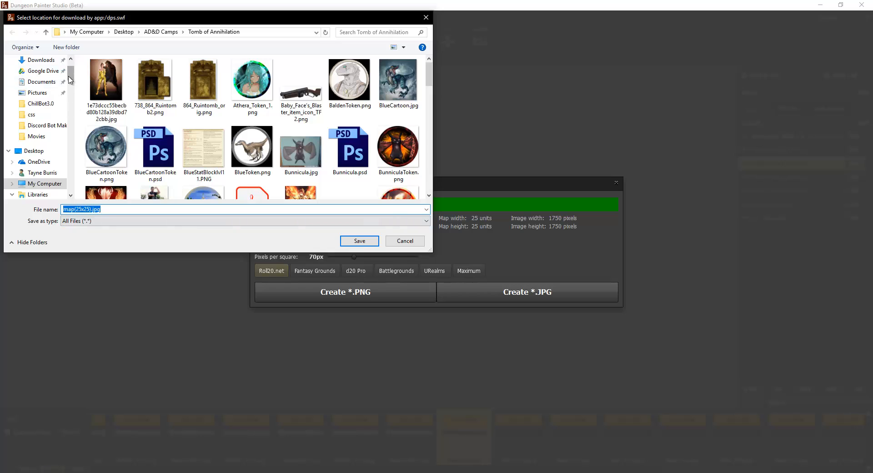
# Step: Save map(25x25).jpg into Desktop > AD&D Camps > 5e Character Sheets
pyautogui.scroll(2, 36, 88)
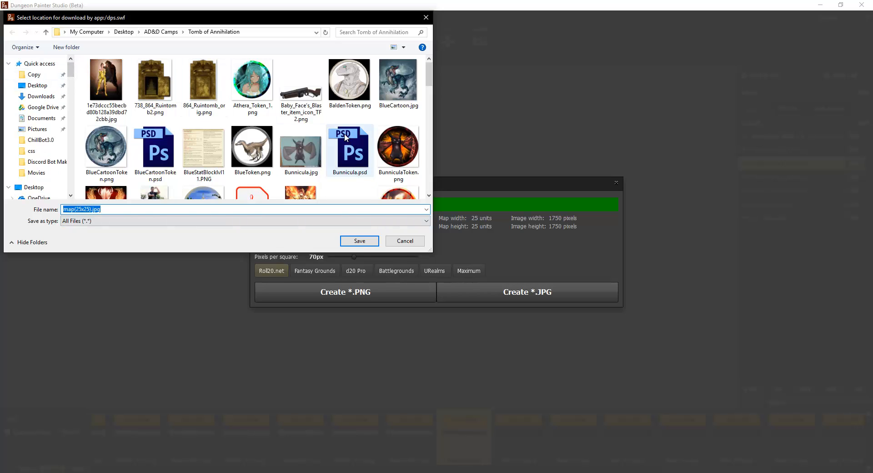
pyautogui.scroll(-3, 345, 132)
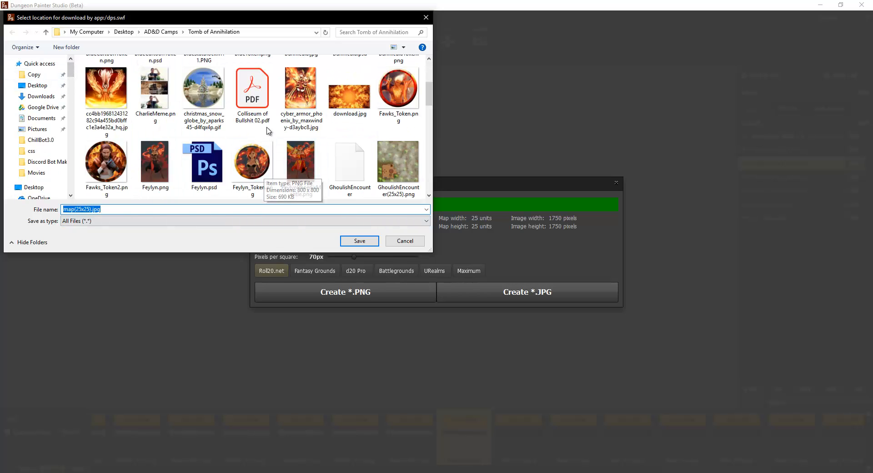
pyautogui.scroll(-5, 268, 136)
pyautogui.scroll(-4, 271, 129)
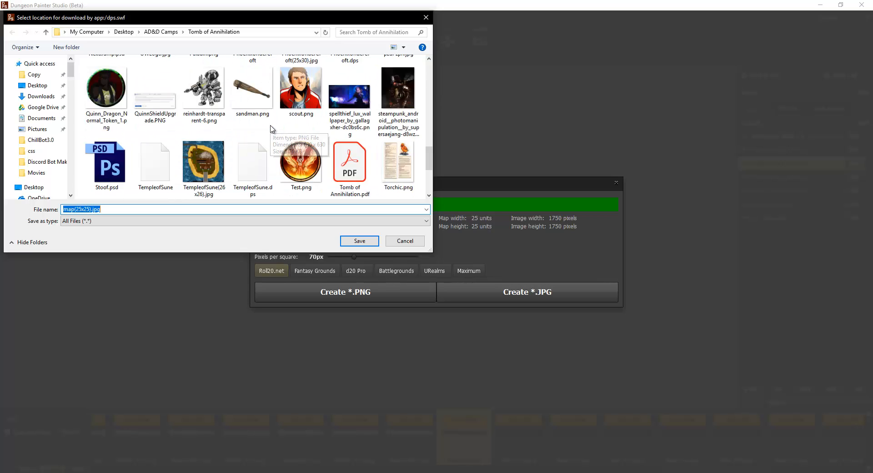
pyautogui.moveTo(428, 160); pyautogui.dragTo(433, 59)
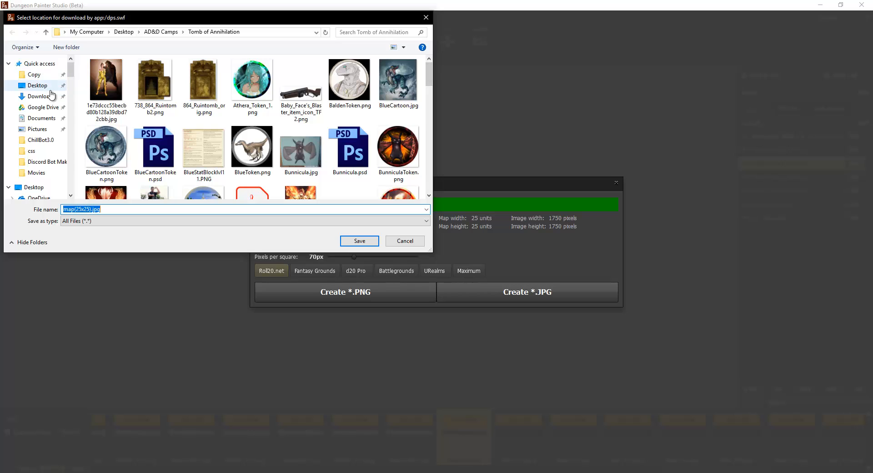
pyautogui.click(38, 85)
pyautogui.doubleClick(123, 93)
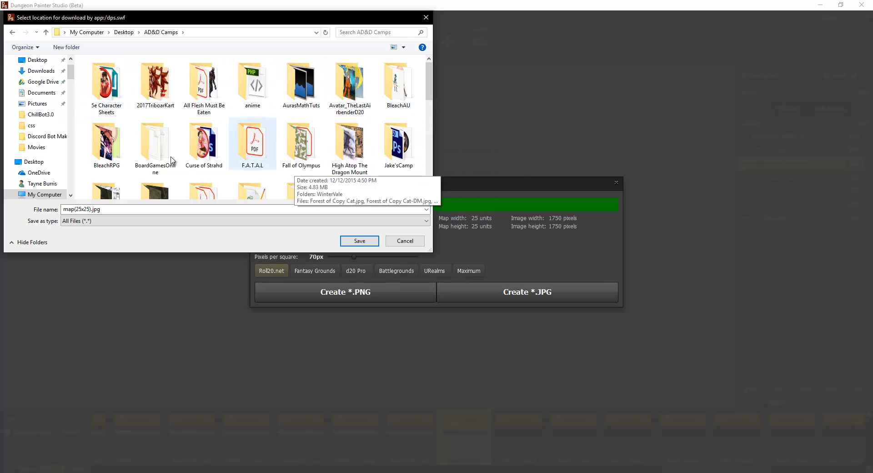
pyautogui.moveTo(430, 80); pyautogui.dragTo(425, 61)
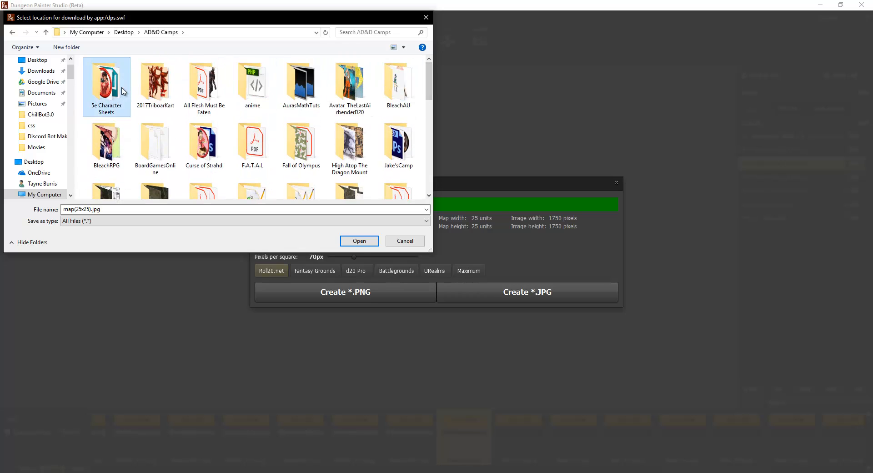
pyautogui.doubleClick(113, 81)
pyautogui.click(352, 238)
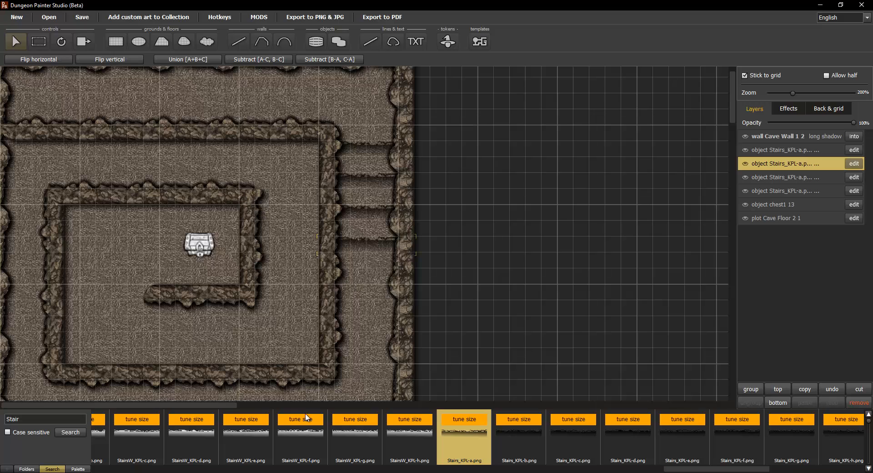
# Step: In the Roll20 editor, check the Start page's Page Settings show 25 by 25 units
pyautogui.click(123, 472)
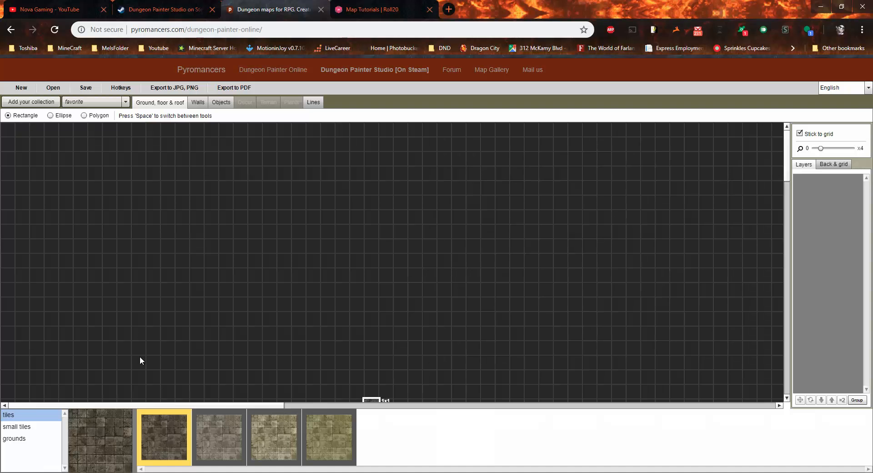
pyautogui.click(366, 17)
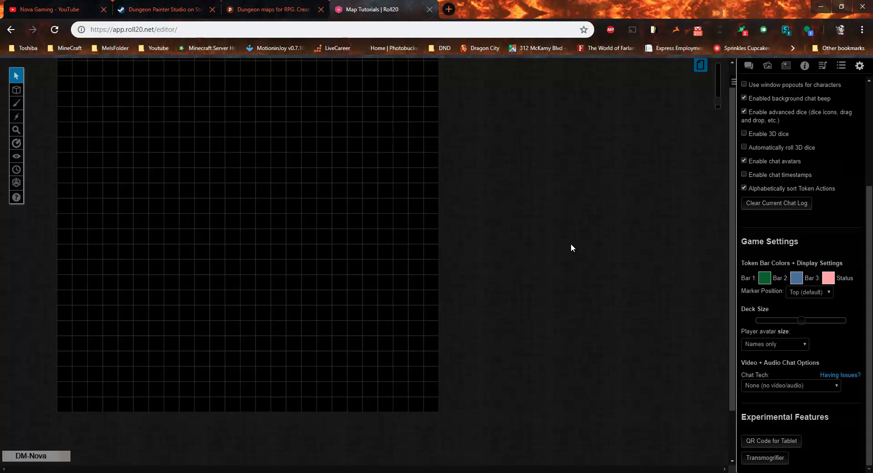
pyautogui.moveTo(733, 221)
pyautogui.mouseDown()
pyautogui.moveTo(733, 205)
pyautogui.moveTo(728, 218)
pyautogui.mouseUp()
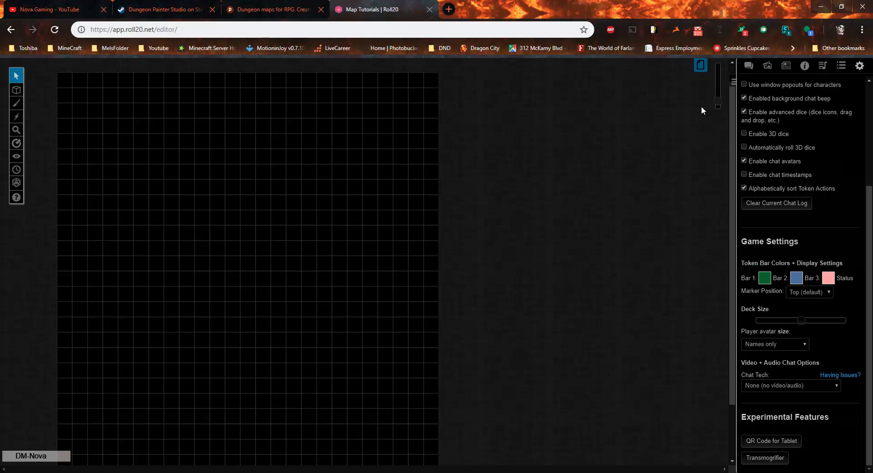
pyautogui.click(702, 72)
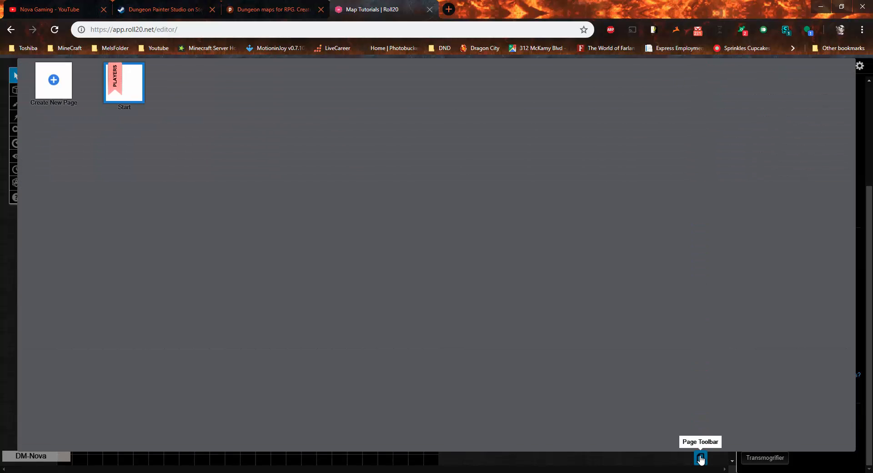
pyautogui.click(702, 460)
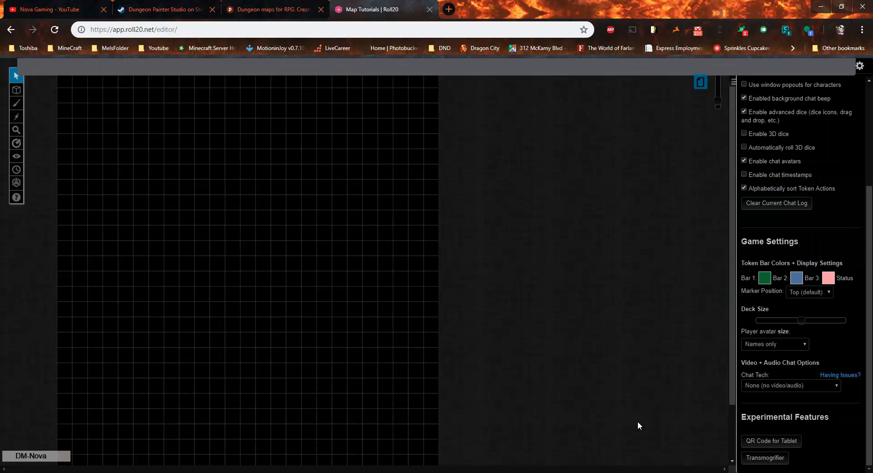
pyautogui.click(701, 73)
pyautogui.click(98, 73)
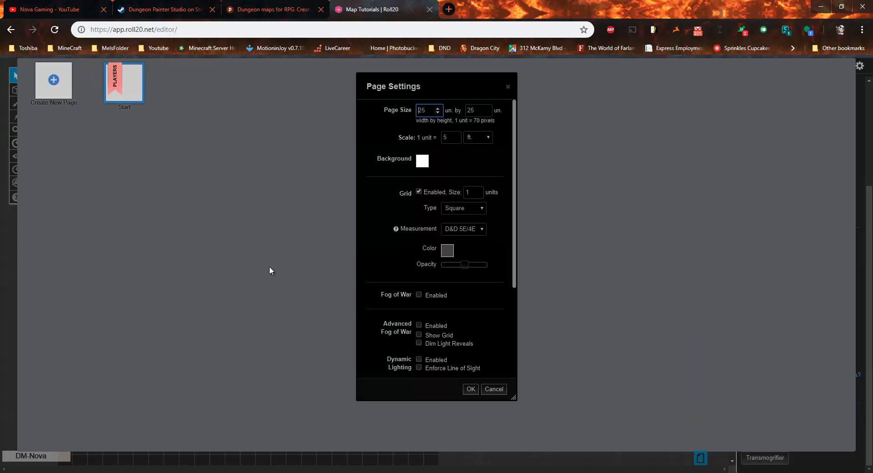
pyautogui.scroll(-5, 463, 304)
pyautogui.scroll(5, 464, 282)
pyautogui.click(494, 389)
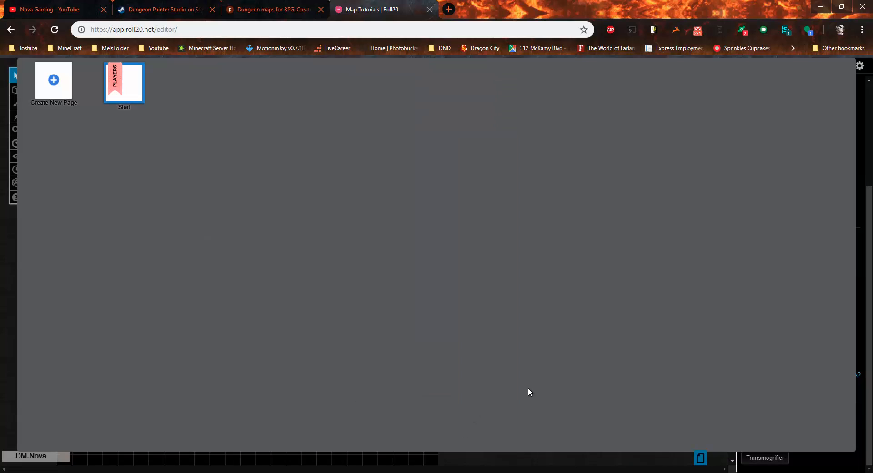
# Step: Drag map(25x25).jpg from Desktop > AD&D Camps > 5e Character Sheets onto the Roll20 page
pyautogui.click(700, 458)
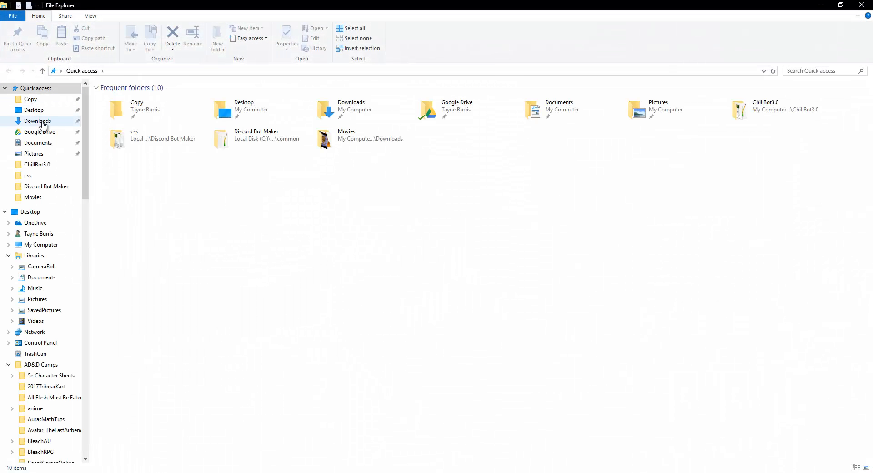
pyautogui.click(39, 111)
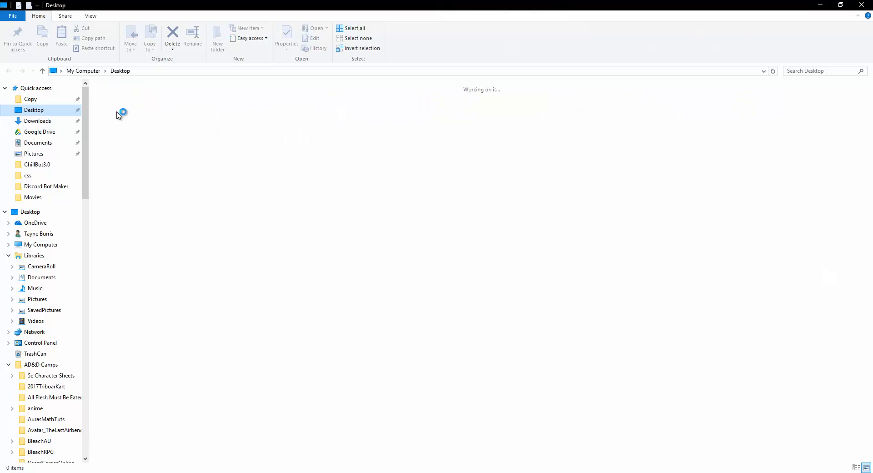
pyautogui.doubleClick(119, 113)
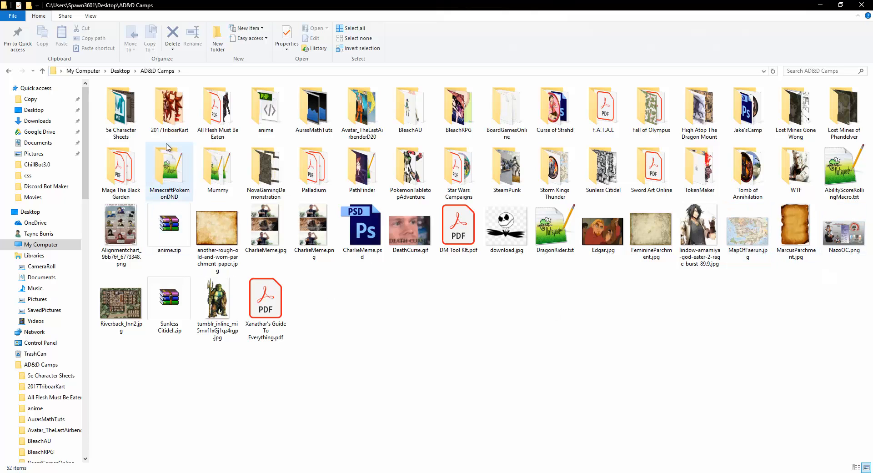
pyautogui.doubleClick(121, 113)
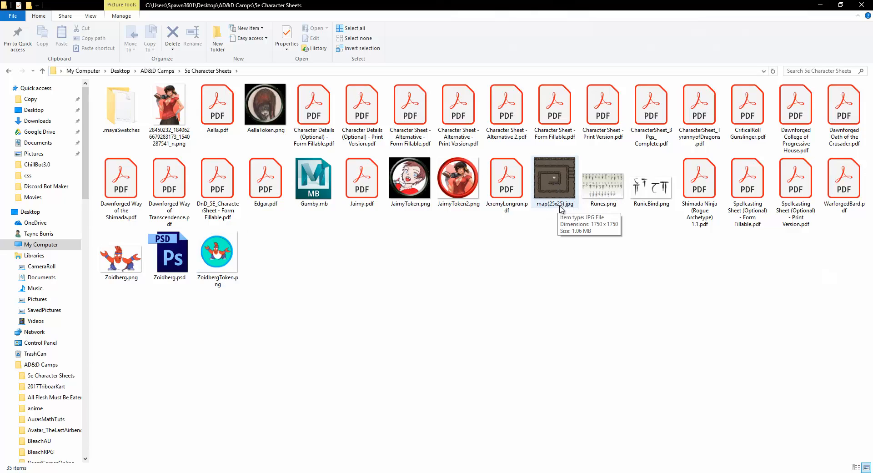
pyautogui.moveTo(557, 174); pyautogui.dragTo(294, 206)
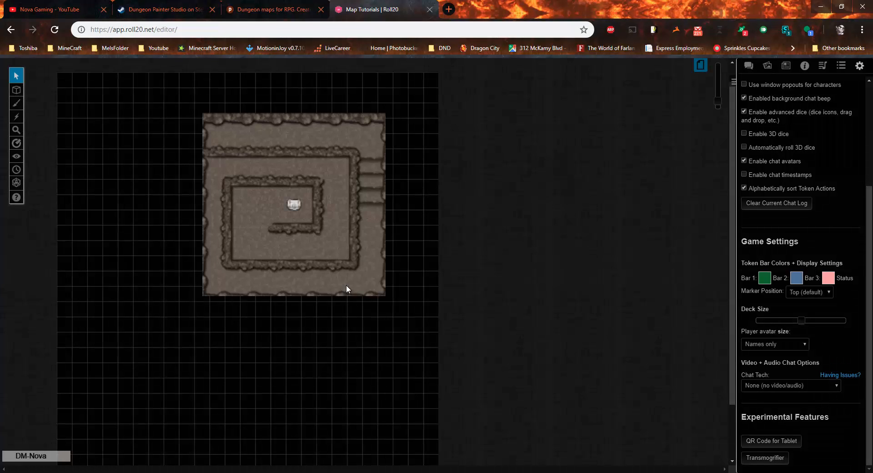
# Step: Use Set Dimensions to size the cave map image to 25 × 25 units
pyautogui.rightClick(354, 205)
pyautogui.moveTo(382, 189)
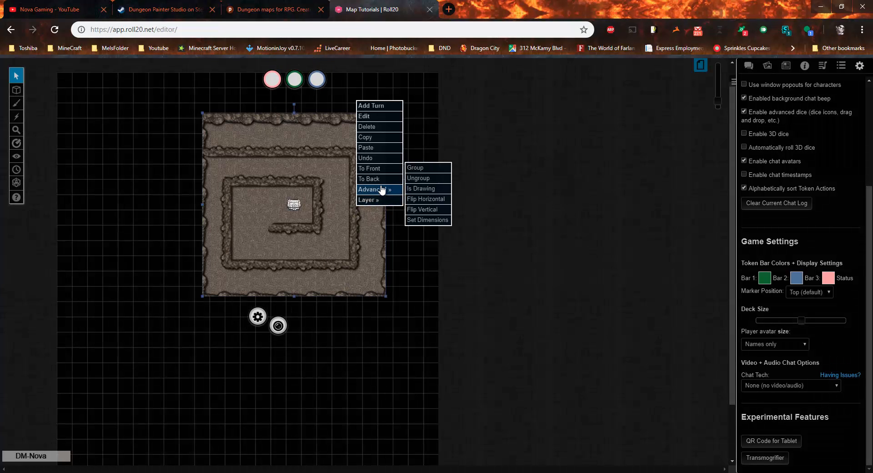
pyautogui.click(420, 220)
pyautogui.click(395, 253)
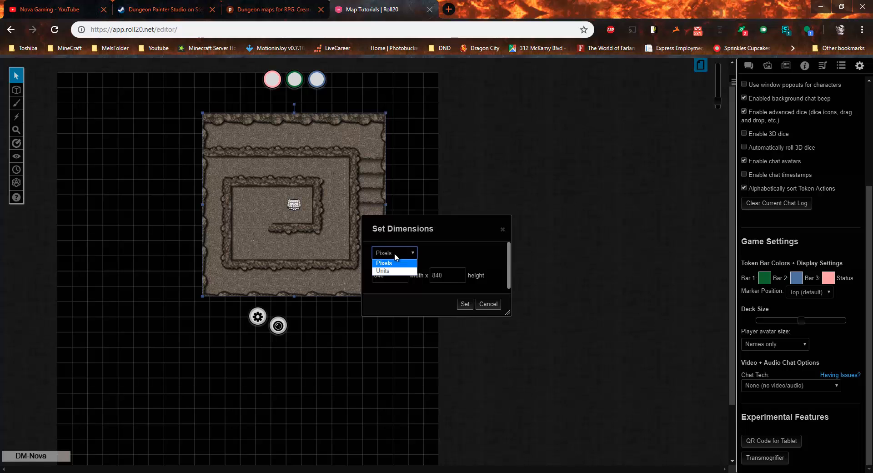
pyautogui.click(383, 270)
pyautogui.press('Tab')
pyautogui.write('2')
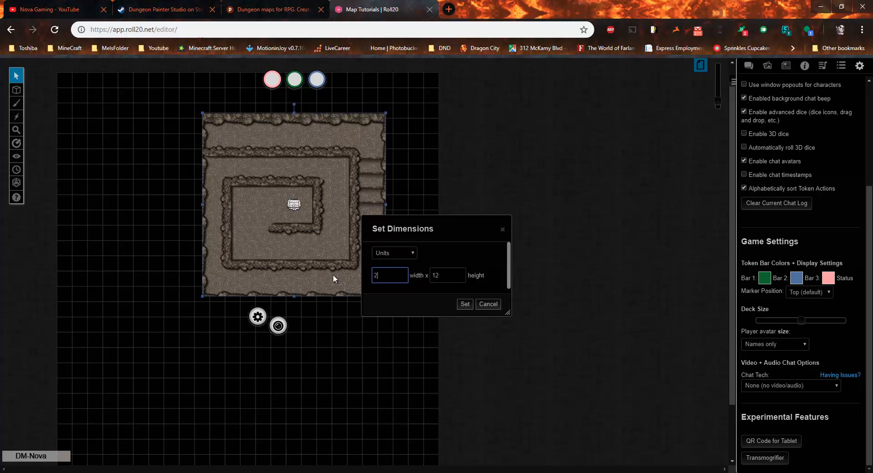
pyautogui.write('5')
pyautogui.press('Tab')
pyautogui.write('25')
pyautogui.click(419, 283)
pyautogui.click(465, 304)
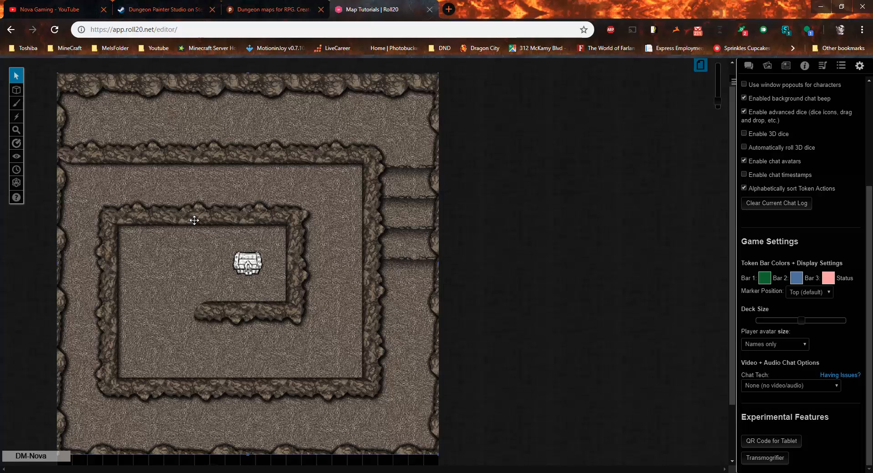
# Step: Drag bunniculatoken.png from My Library's recent uploads onto the cave map and zoom in on it
pyautogui.click(786, 68)
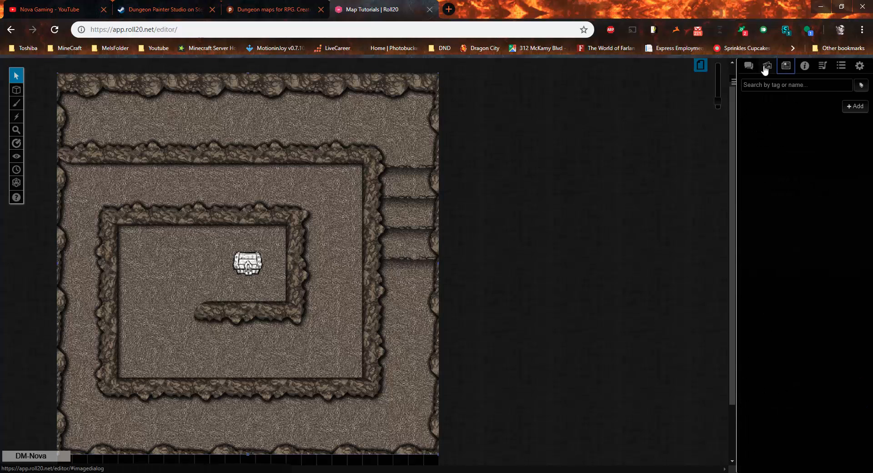
pyautogui.click(821, 126)
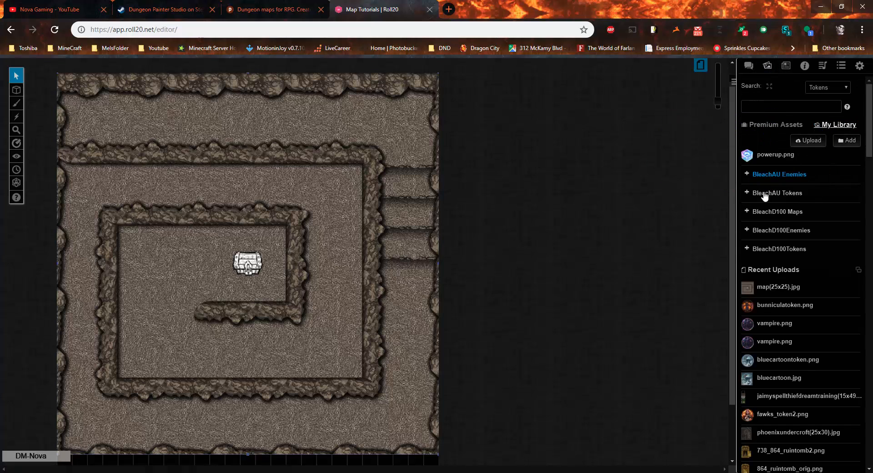
pyautogui.moveTo(776, 304); pyautogui.dragTo(306, 201)
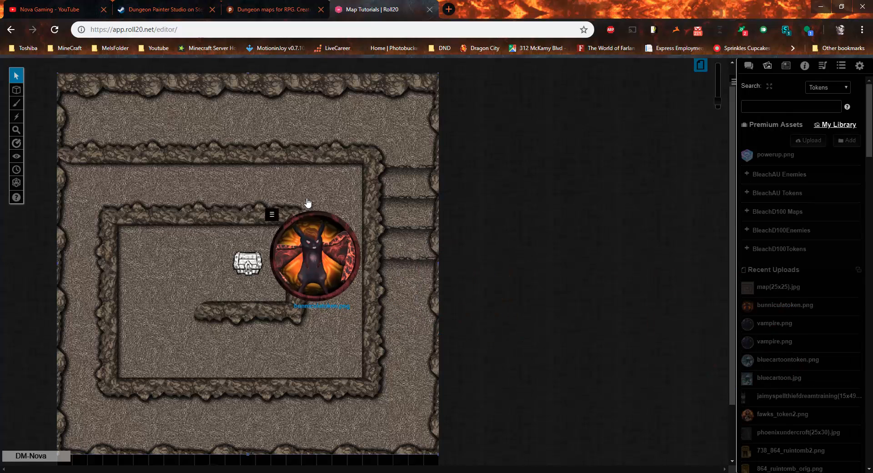
pyautogui.click(312, 187)
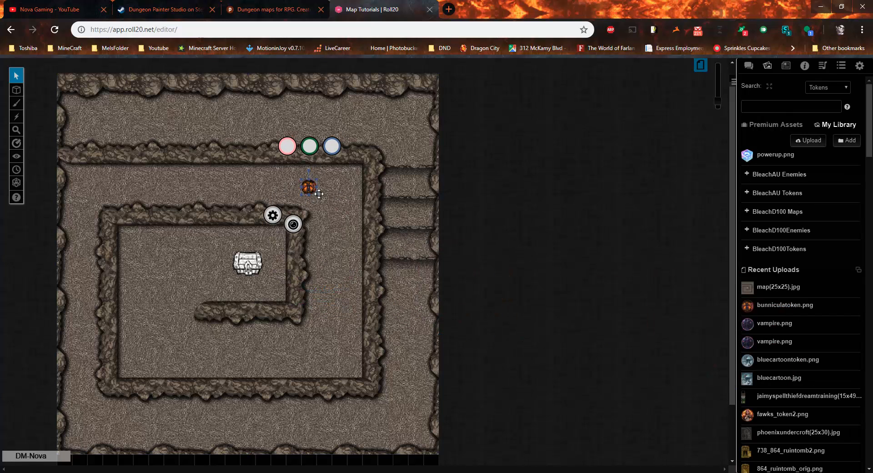
pyautogui.moveTo(719, 97); pyautogui.dragTo(721, 76)
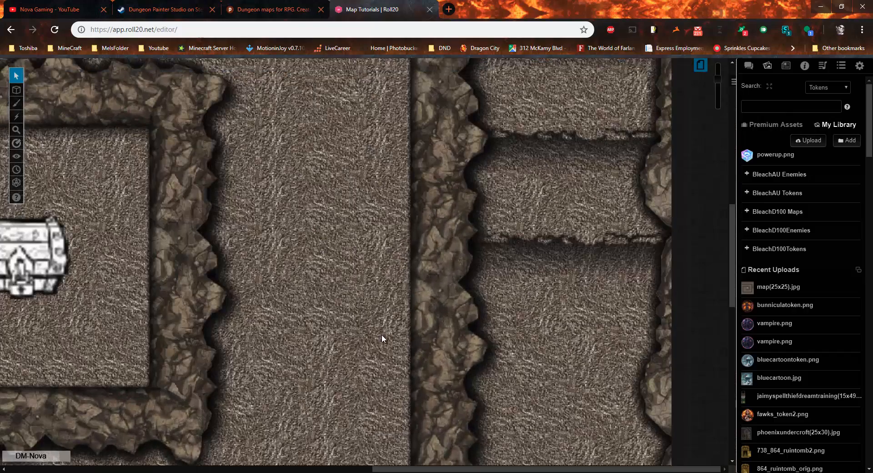
pyautogui.moveTo(382, 339); pyautogui.dragTo(478, 427)
# Step: Name the bunny token 'Flaming Bunny' and save it
pyautogui.click(398, 264)
pyautogui.doubleClick(398, 264)
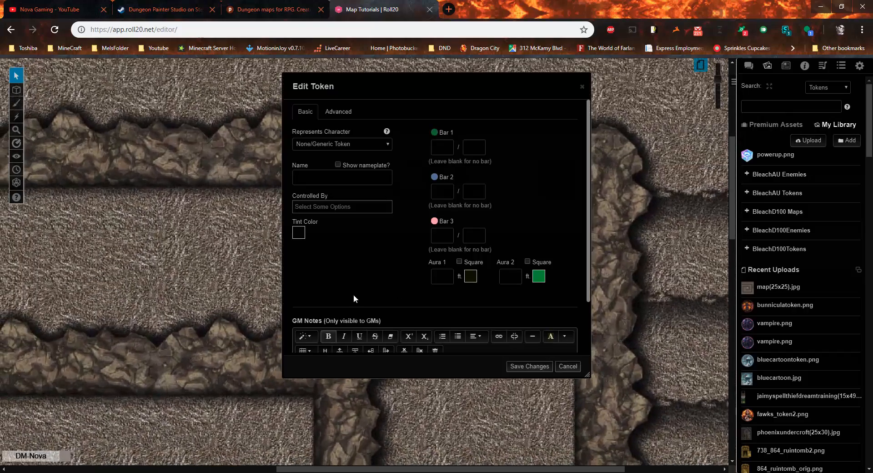
pyautogui.click(332, 178)
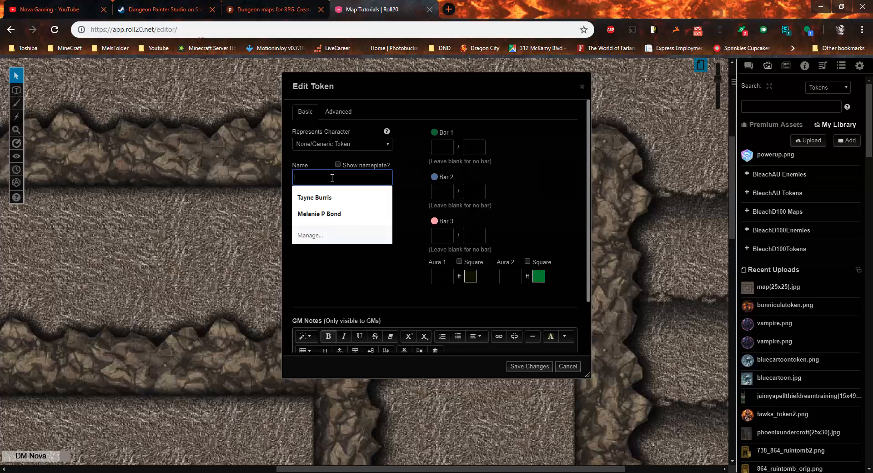
pyautogui.write('Flaming Bunny')
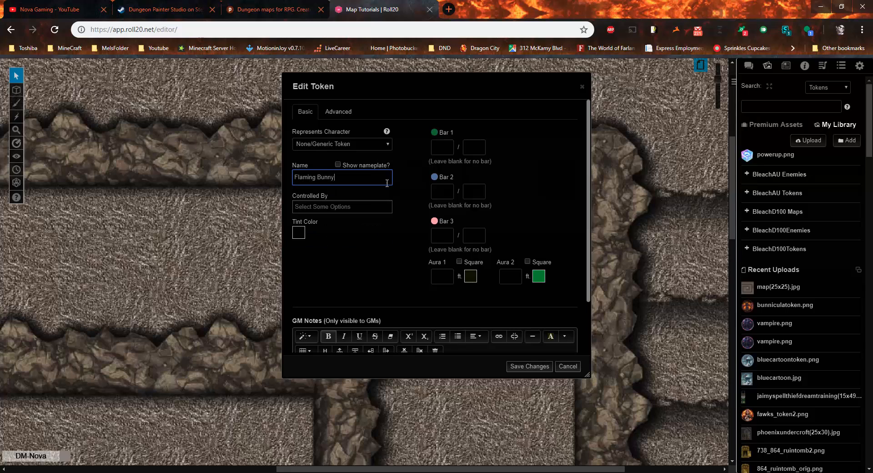
pyautogui.click(530, 367)
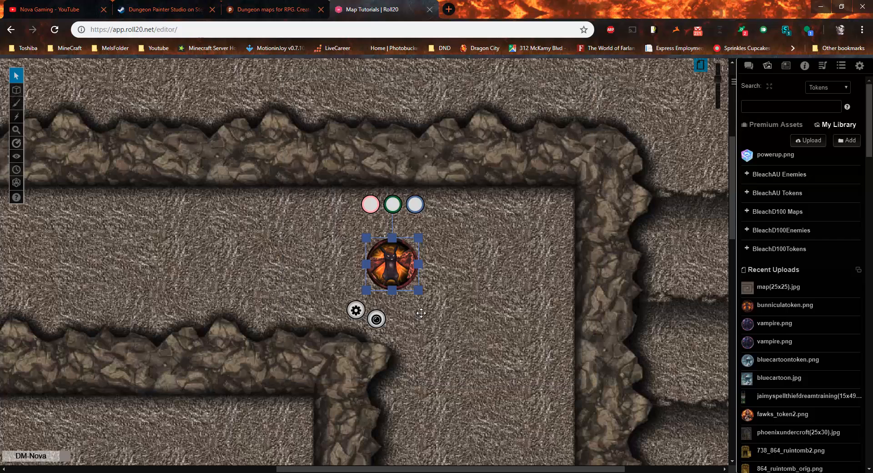
# Step: Show the token's nameplate and give Bar 1 a value of 10
pyautogui.doubleClick(392, 267)
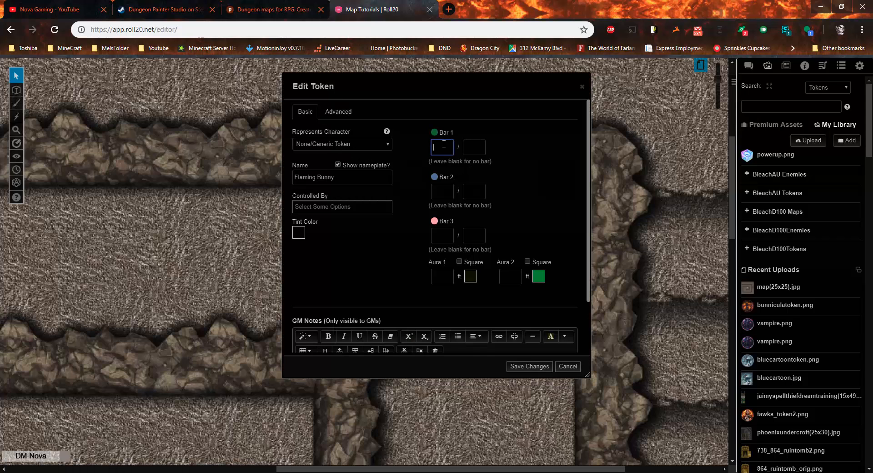
pyautogui.write('10')
pyautogui.press('Tab')
pyautogui.click(530, 366)
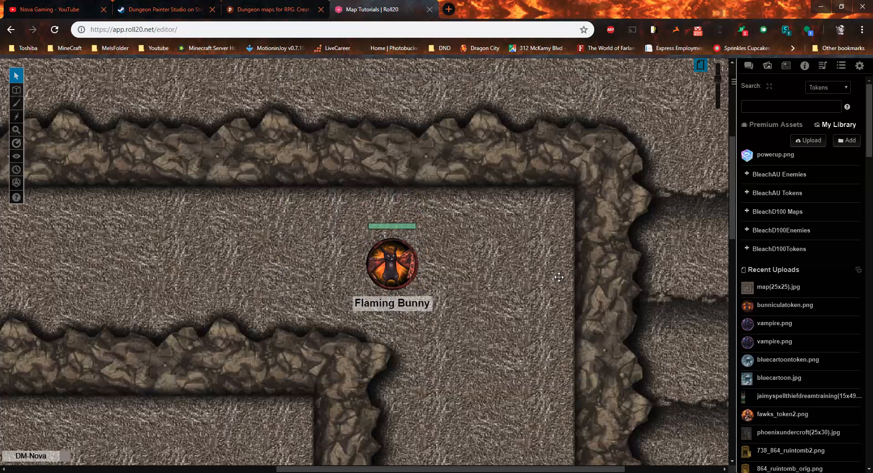
# Step: Drag Flaming Bunny into the right-hand corridor and down the passage
pyautogui.moveTo(483, 337); pyautogui.dragTo(205, 267)
pyautogui.moveTo(233, 180); pyautogui.dragTo(546, 178)
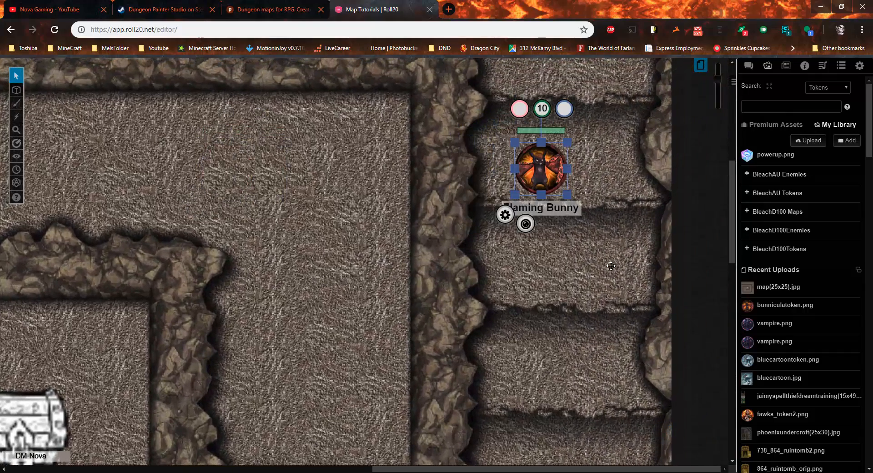
pyautogui.moveTo(575, 267); pyautogui.dragTo(564, 269)
pyautogui.click(567, 250)
pyautogui.moveTo(551, 96); pyautogui.dragTo(600, 298)
pyautogui.moveTo(500, 182); pyautogui.dragTo(522, 268)
pyautogui.moveTo(564, 304); pyautogui.dragTo(487, 166)
pyautogui.moveTo(405, 319); pyautogui.dragTo(381, 99)
pyautogui.moveTo(541, 107); pyautogui.dragTo(539, 314)
# Step: Move Flaming Bunny onto the chest in the innermost room and zoom out
pyautogui.moveTo(354, 239); pyautogui.dragTo(435, 213)
pyautogui.moveTo(567, 172); pyautogui.dragTo(45, 226)
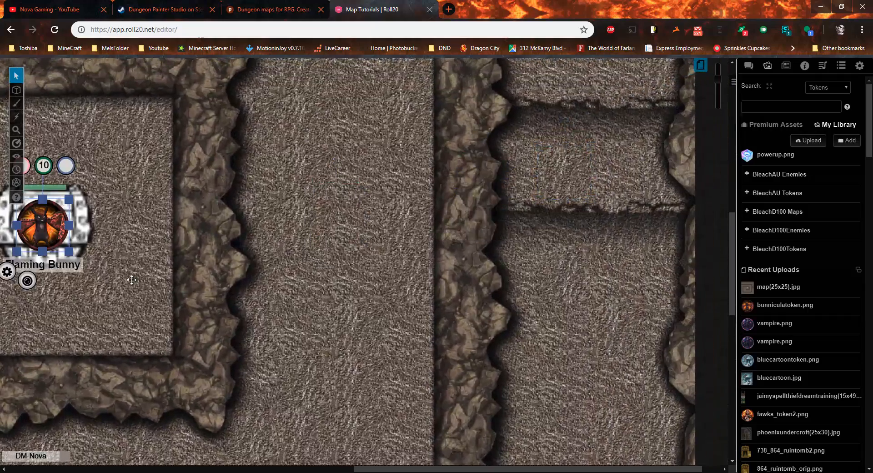
pyautogui.moveTo(288, 274); pyautogui.dragTo(698, 196)
pyautogui.click(455, 150)
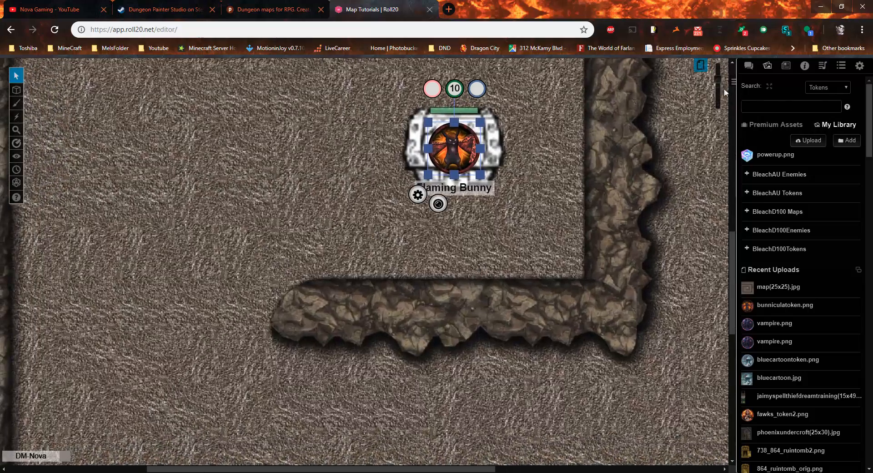
pyautogui.moveTo(716, 80); pyautogui.dragTo(717, 96)
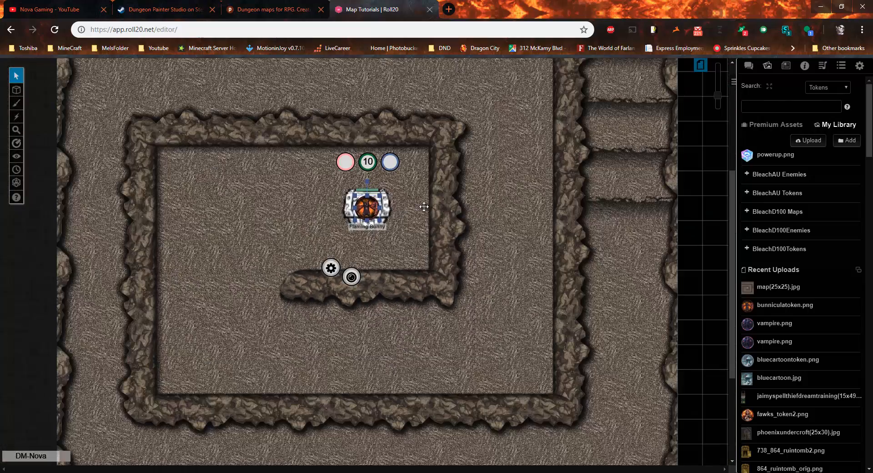
pyautogui.scroll(1, 429, 214)
pyautogui.scroll(4, 432, 219)
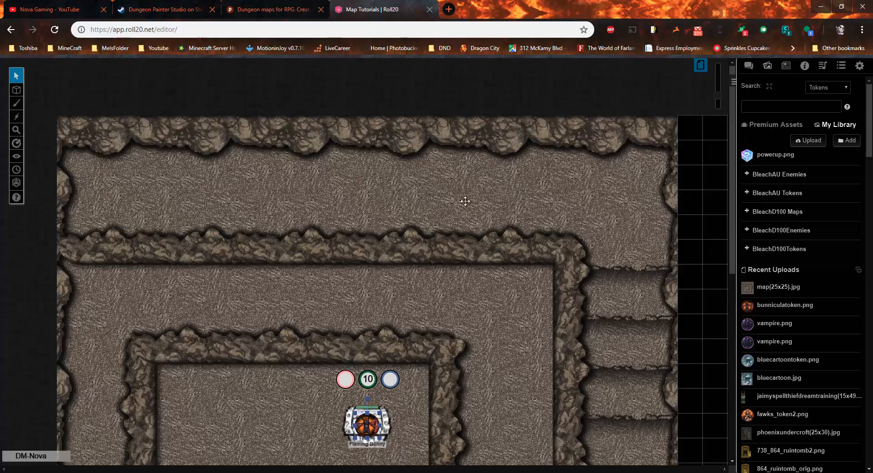
pyautogui.moveTo(722, 97); pyautogui.dragTo(716, 99)
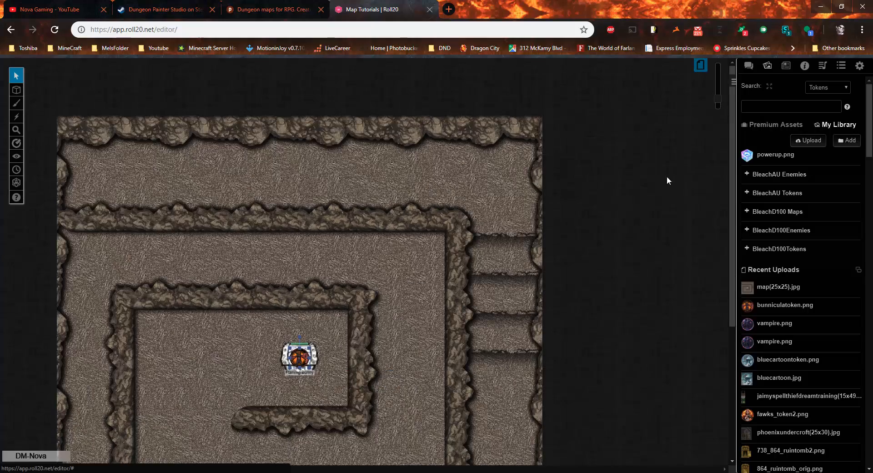
pyautogui.scroll(-4, 597, 293)
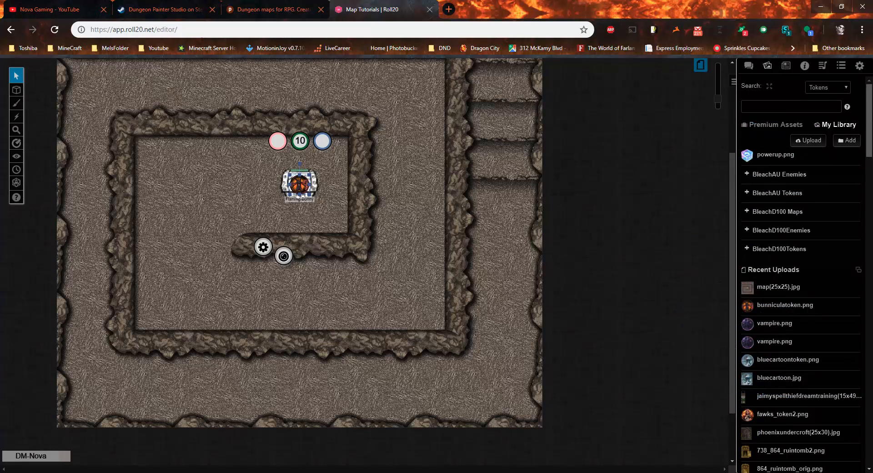
# Step: Show the Roll20 game chat, then return to the spiral cave map in Dungeon Painter Studio
pyautogui.click(751, 67)
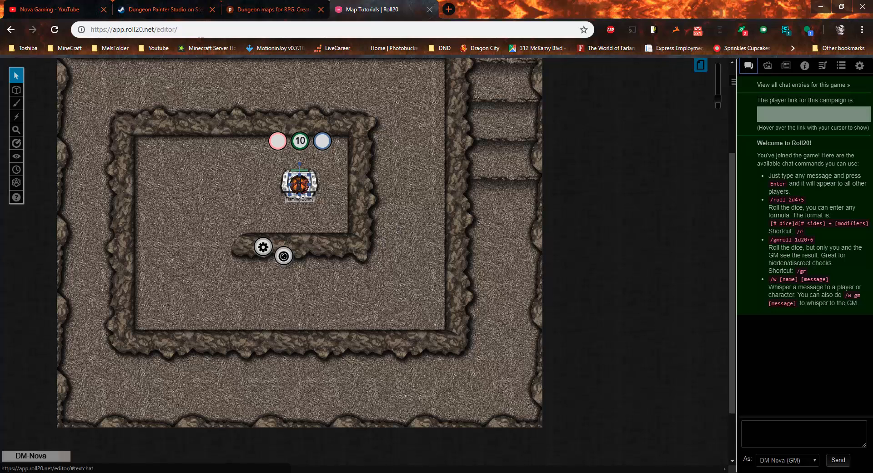
pyautogui.click(392, 472)
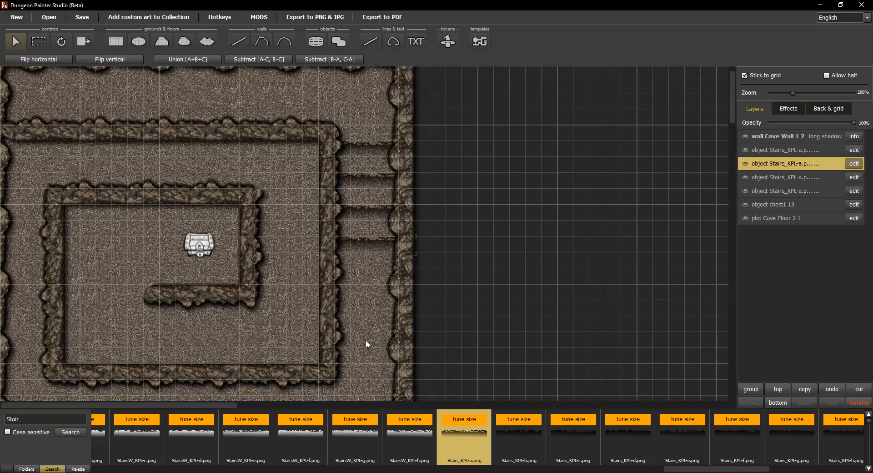
pyautogui.scroll(-1, 341, 318)
pyautogui.scroll(-3, 272, 271)
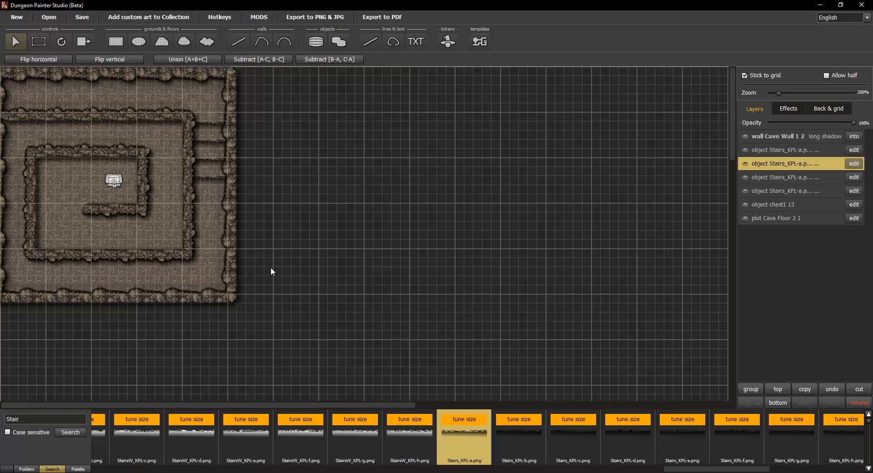
pyautogui.scroll(3, 96, 210)
pyautogui.moveTo(99, 228); pyautogui.dragTo(415, 283)
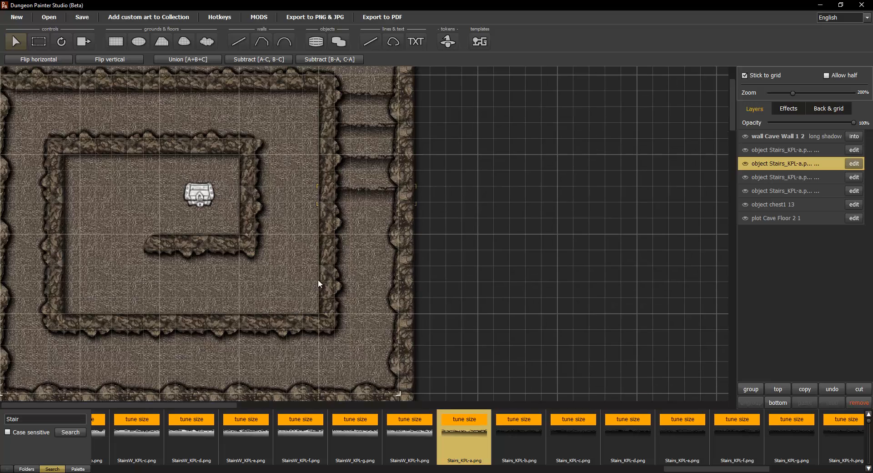
pyautogui.scroll(-1, 352, 300)
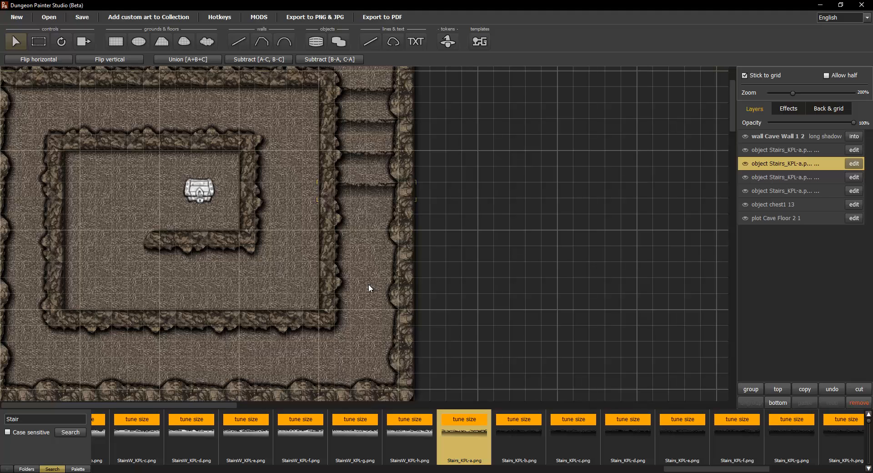
pyautogui.click(416, 472)
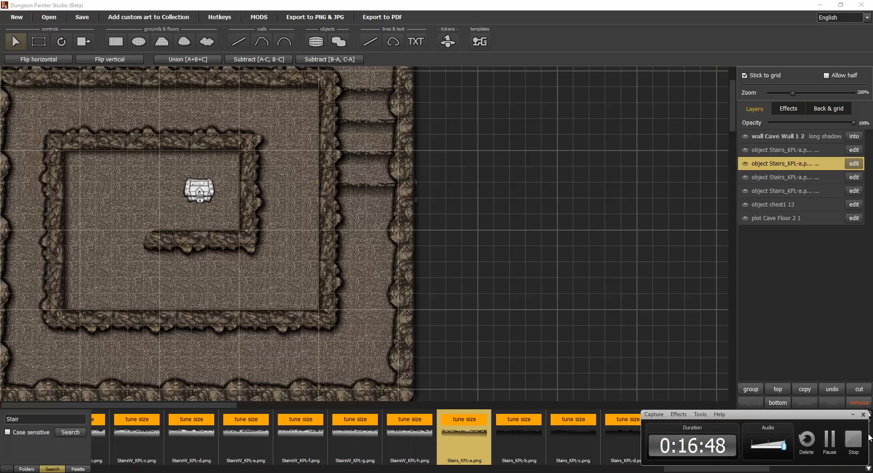